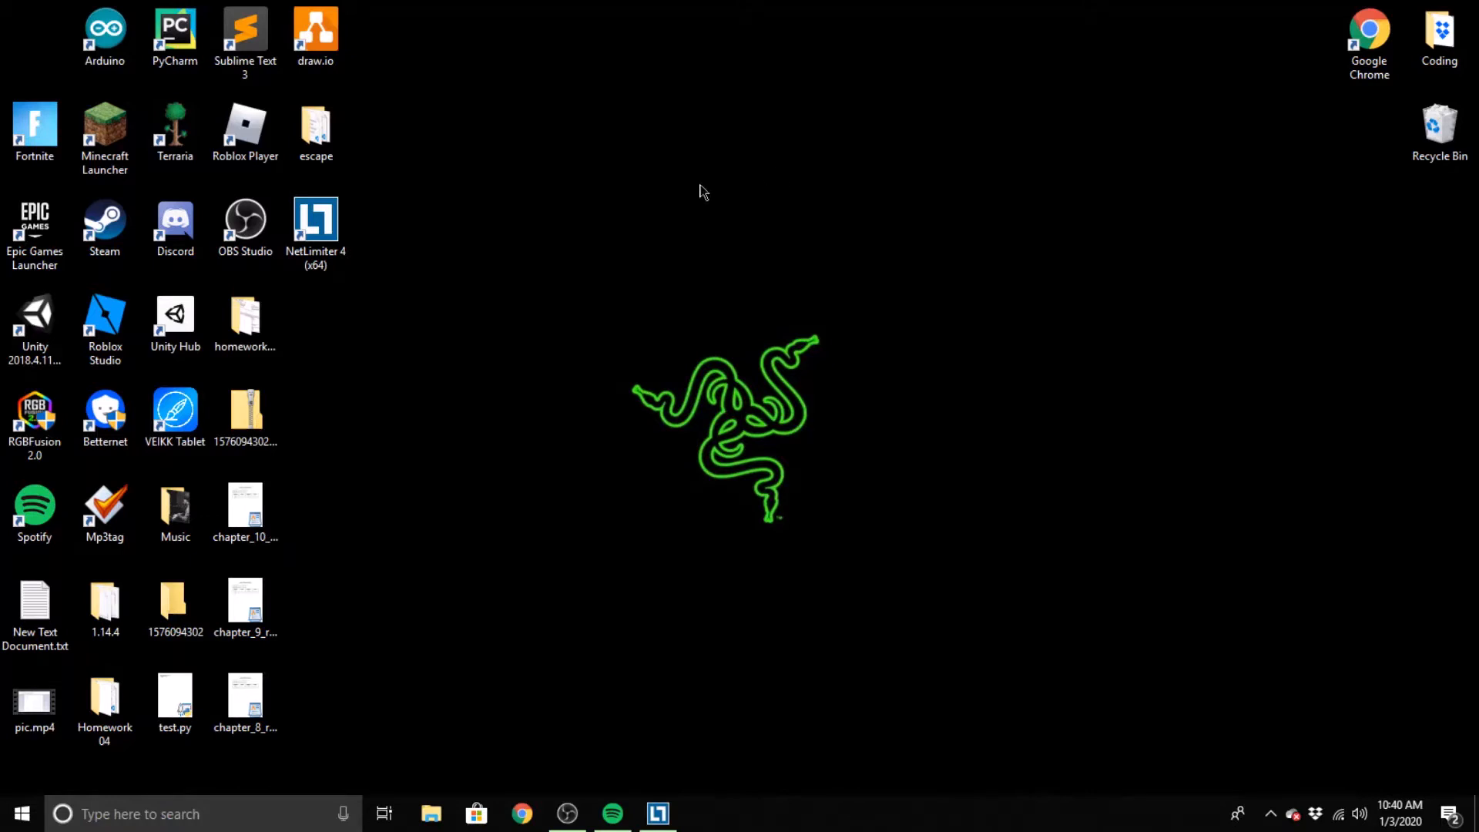
Open Google Chrome, search the web for "visual studio code" and go to the official code.visualstudio.com site
right_click(540, 178)
left_click(1164, 274)
double_click(1386, 35)
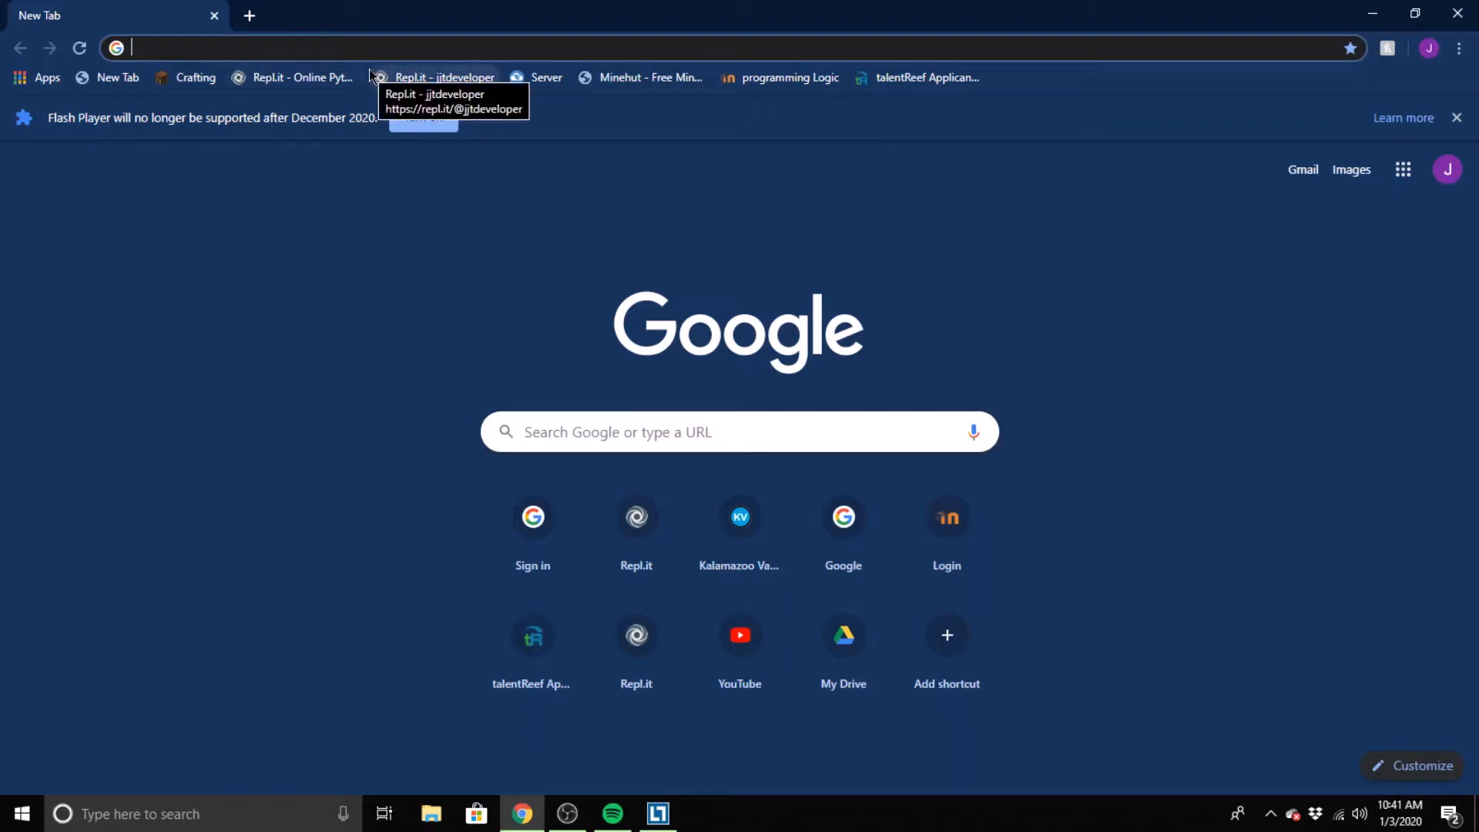
type("visual studio code")
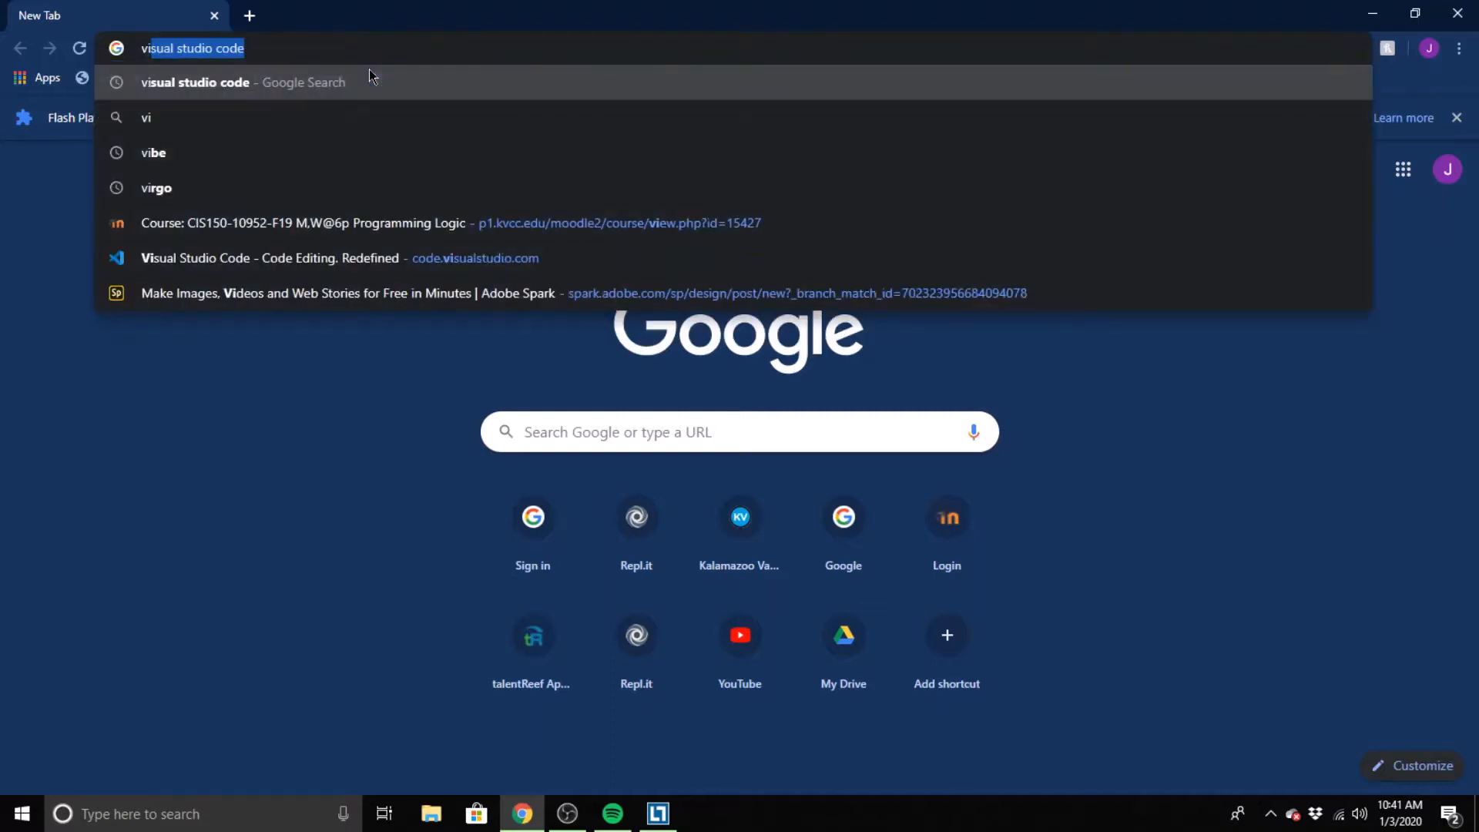
key("Return")
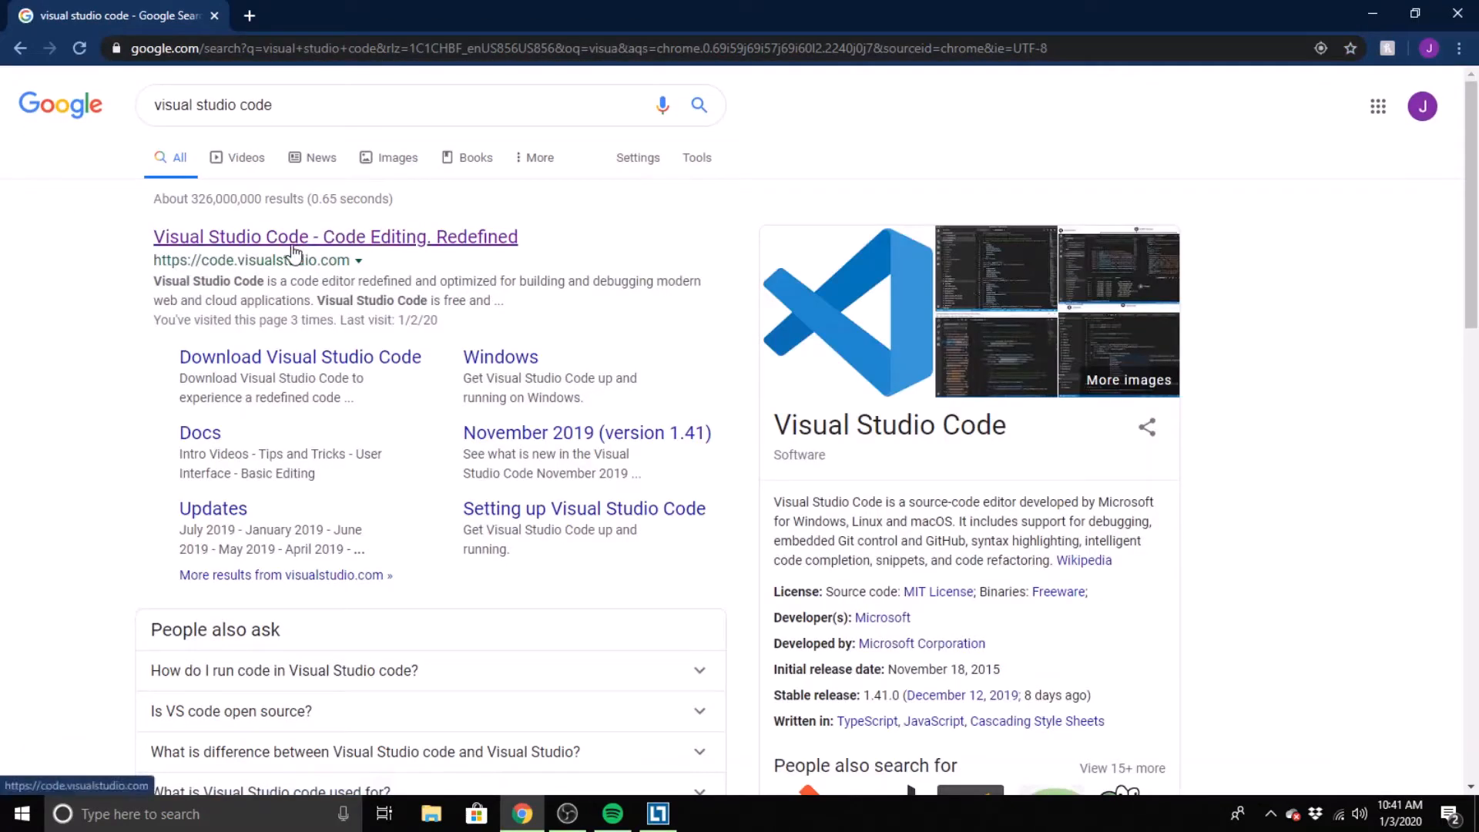
left_click(303, 240)
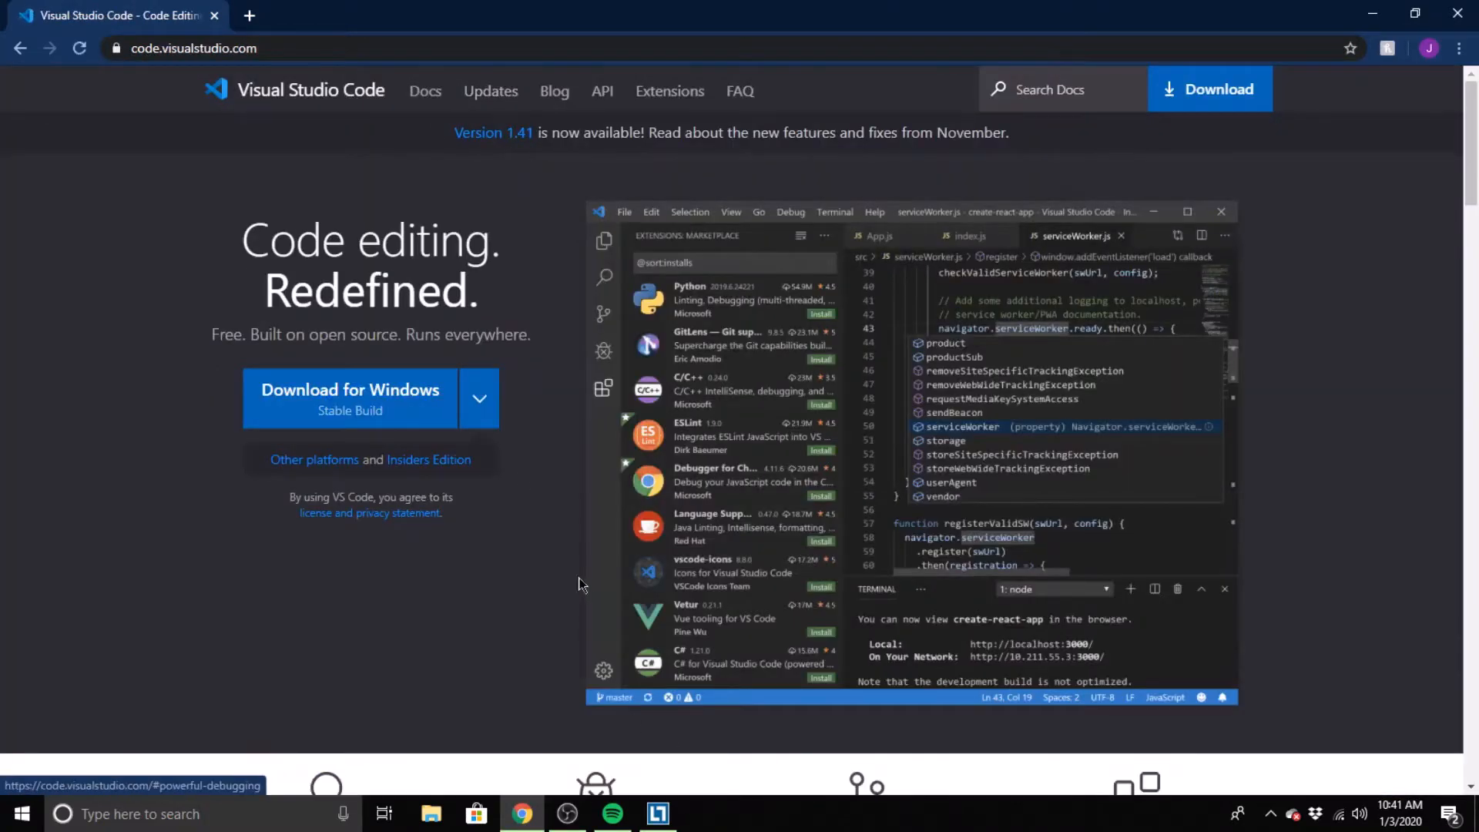
Download the stable Windows build of Visual Studio Code and set the installer to open when done
left_click(473, 400)
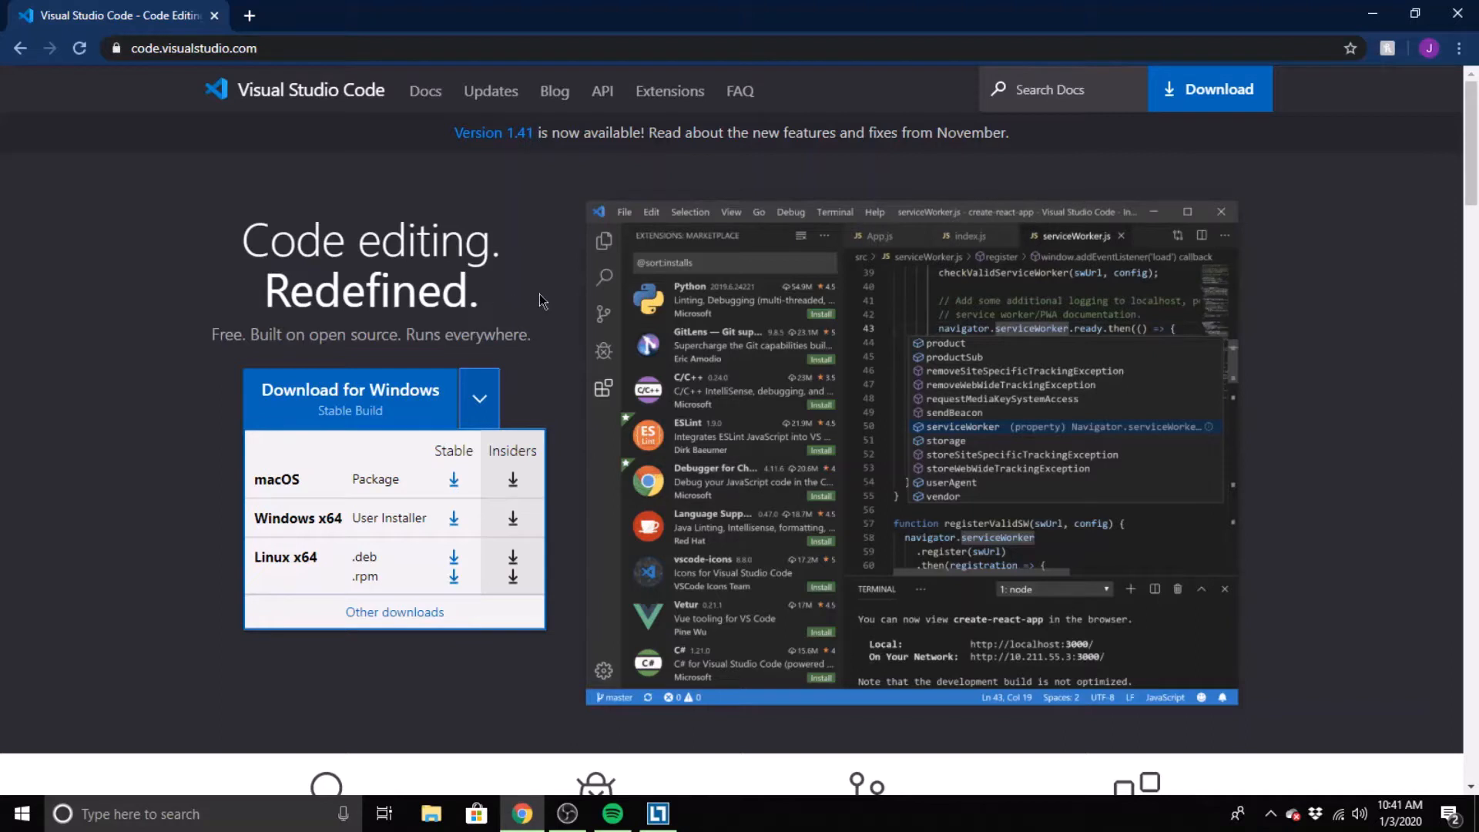
left_click(493, 261)
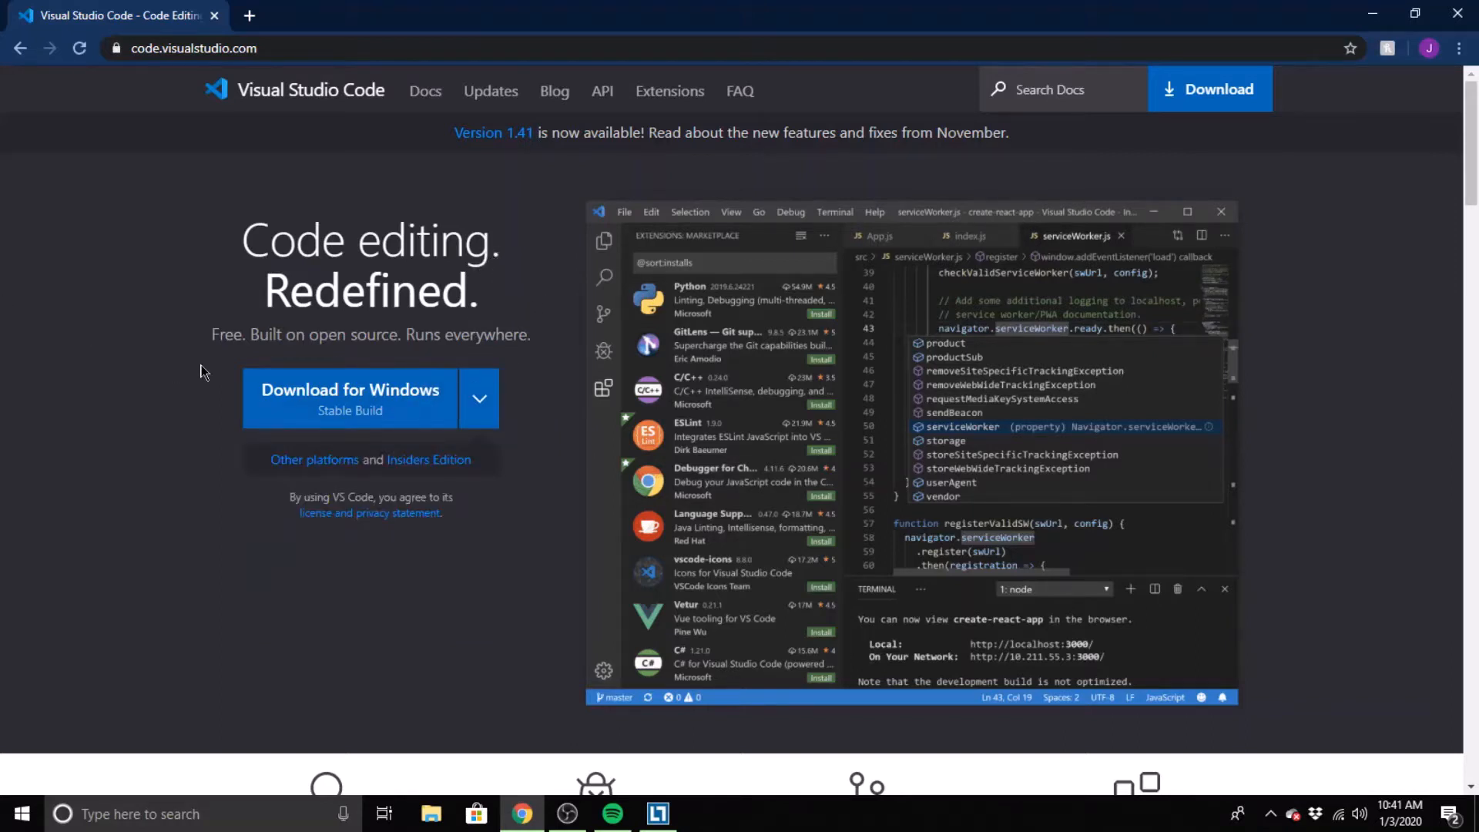
left_click(315, 400)
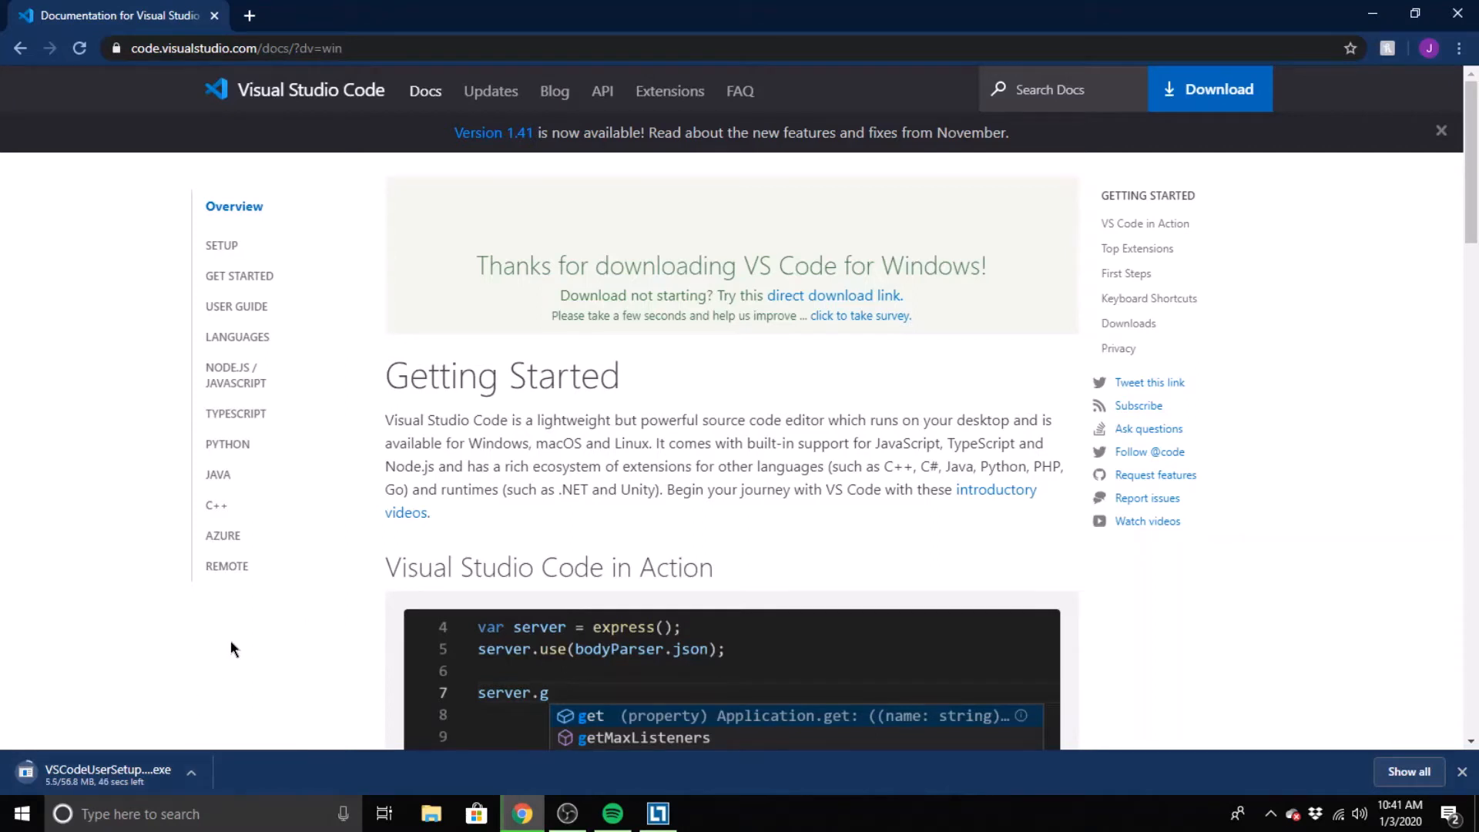
left_click(194, 773)
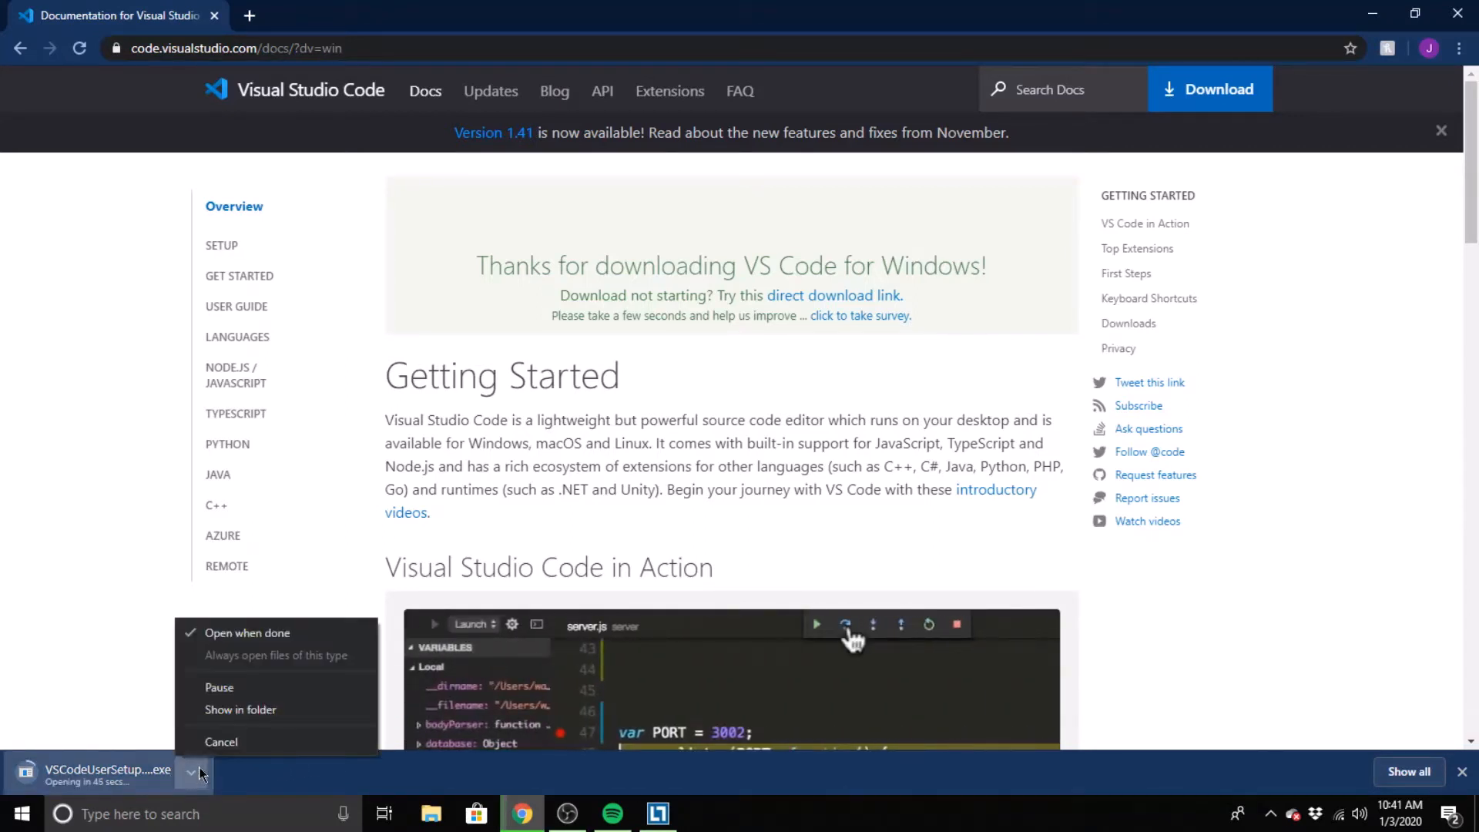
left_click(46, 639)
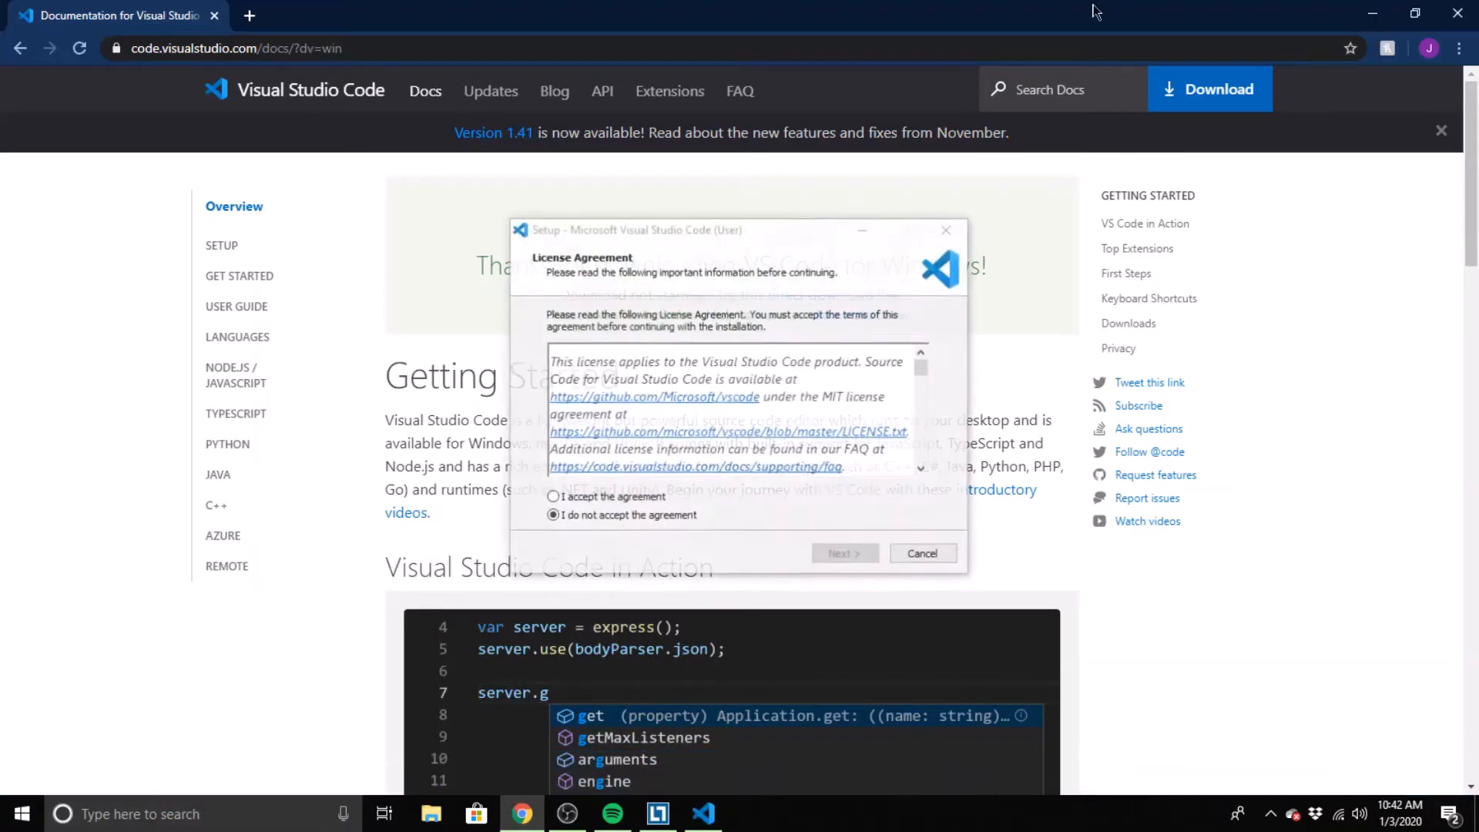
Read through the license agreement in the Visual Studio Code setup, accept it and continue
left_click_drag(651, 229, 657, 291)
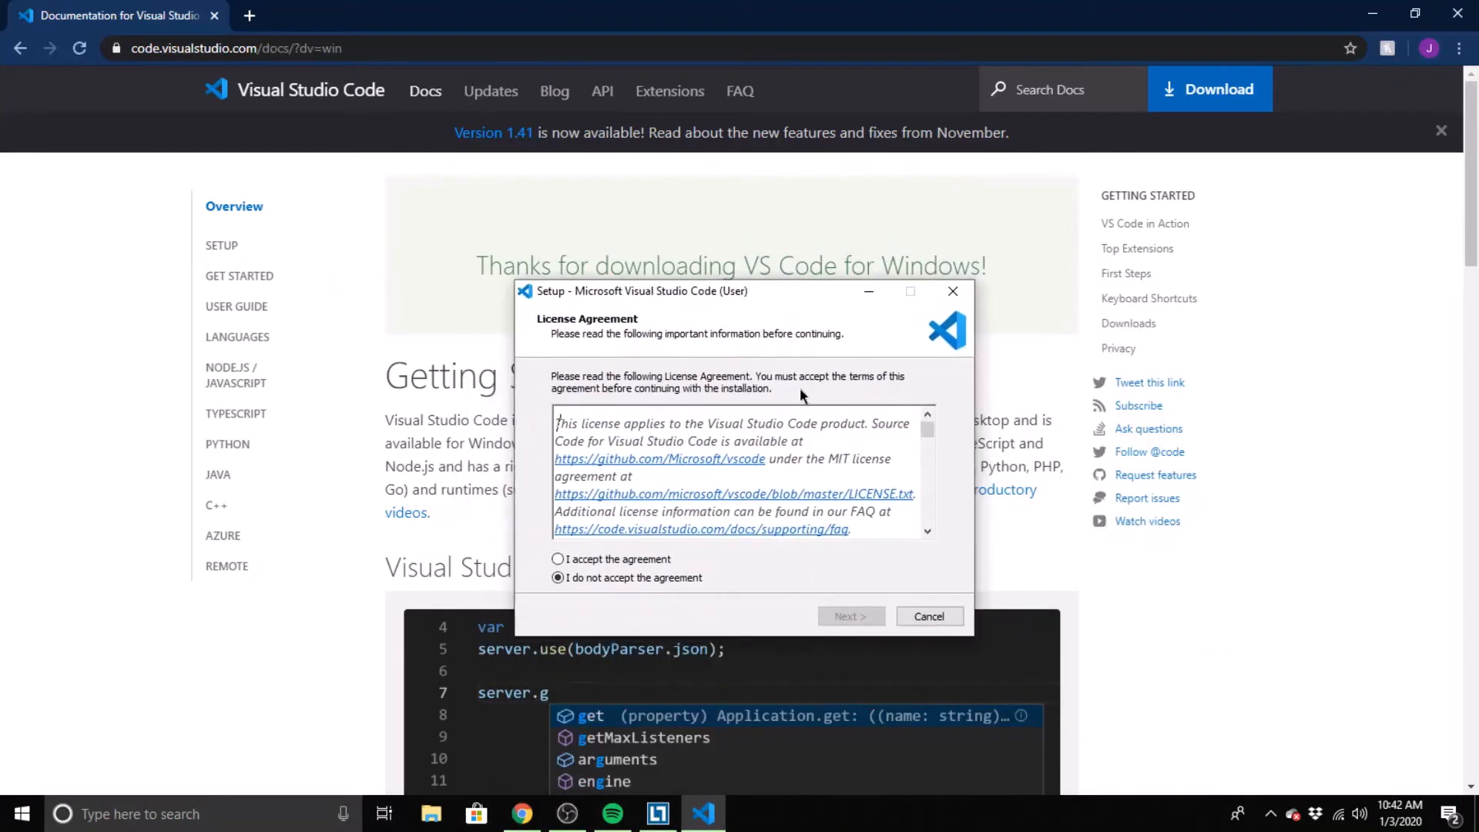
left_click_drag(751, 305, 827, 312)
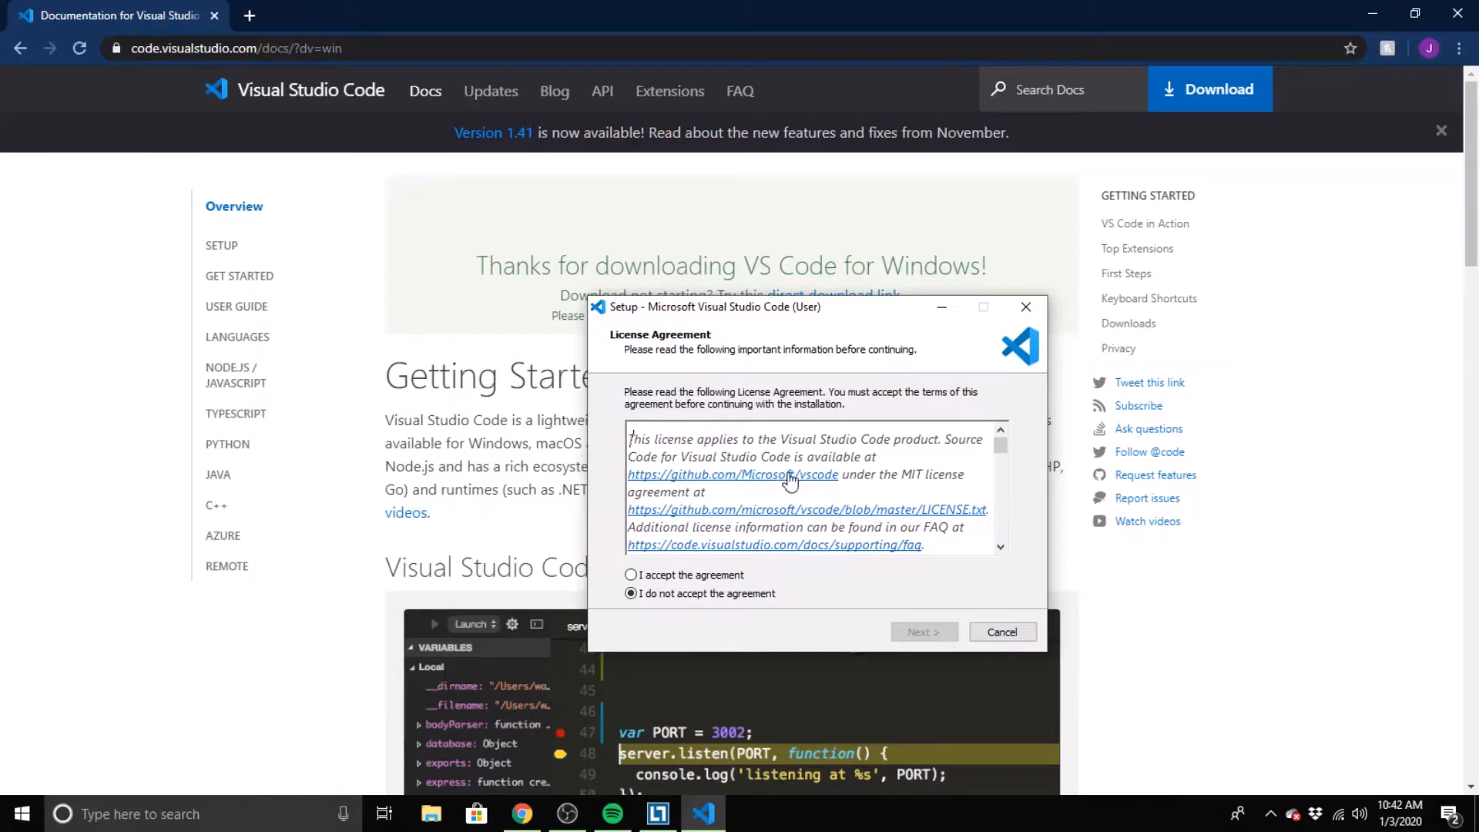
scroll(732, 470, "down", 5)
scroll(732, 470, "down", 15)
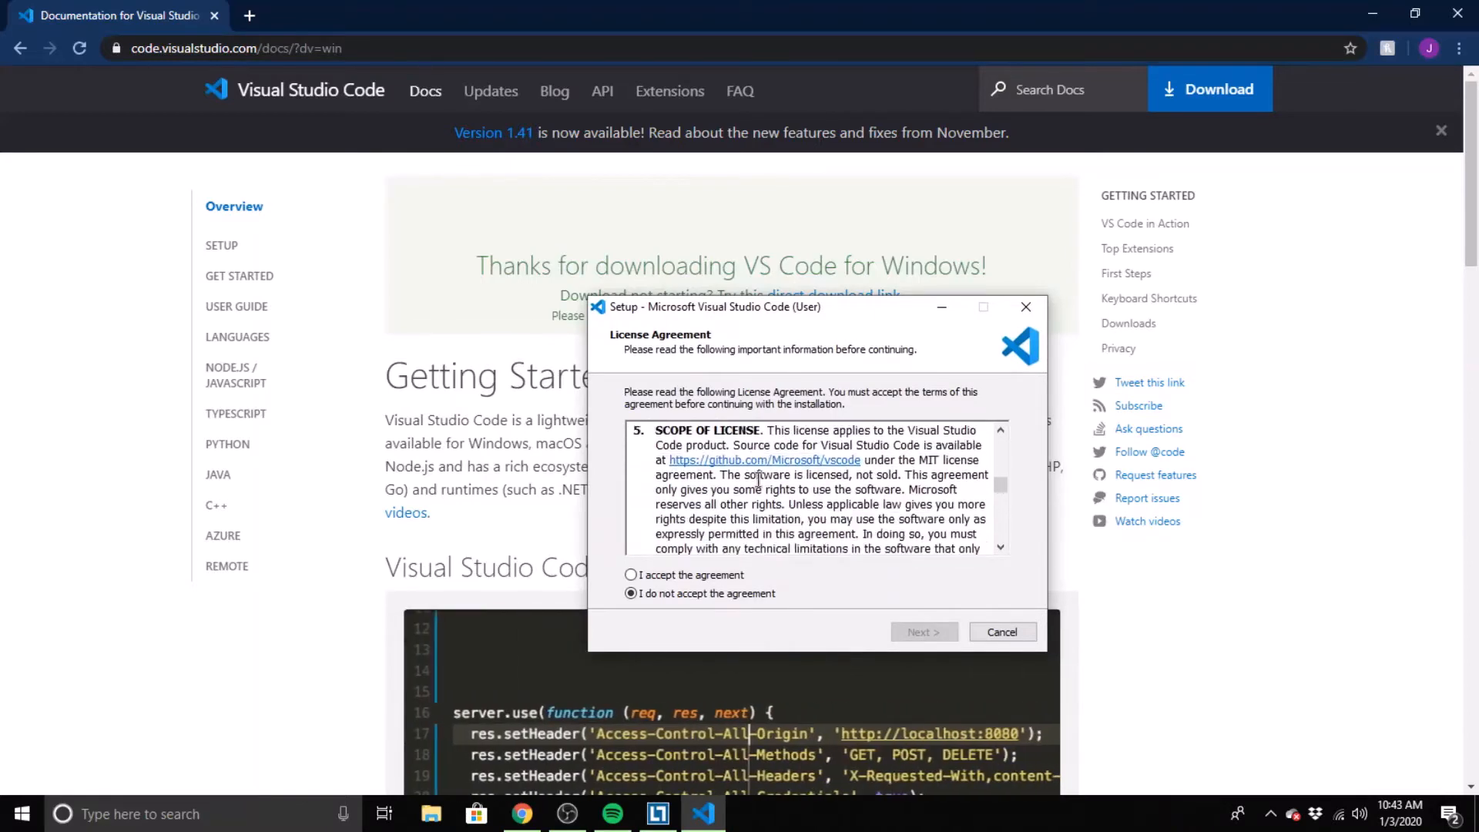
scroll(655, 566, "down", 10)
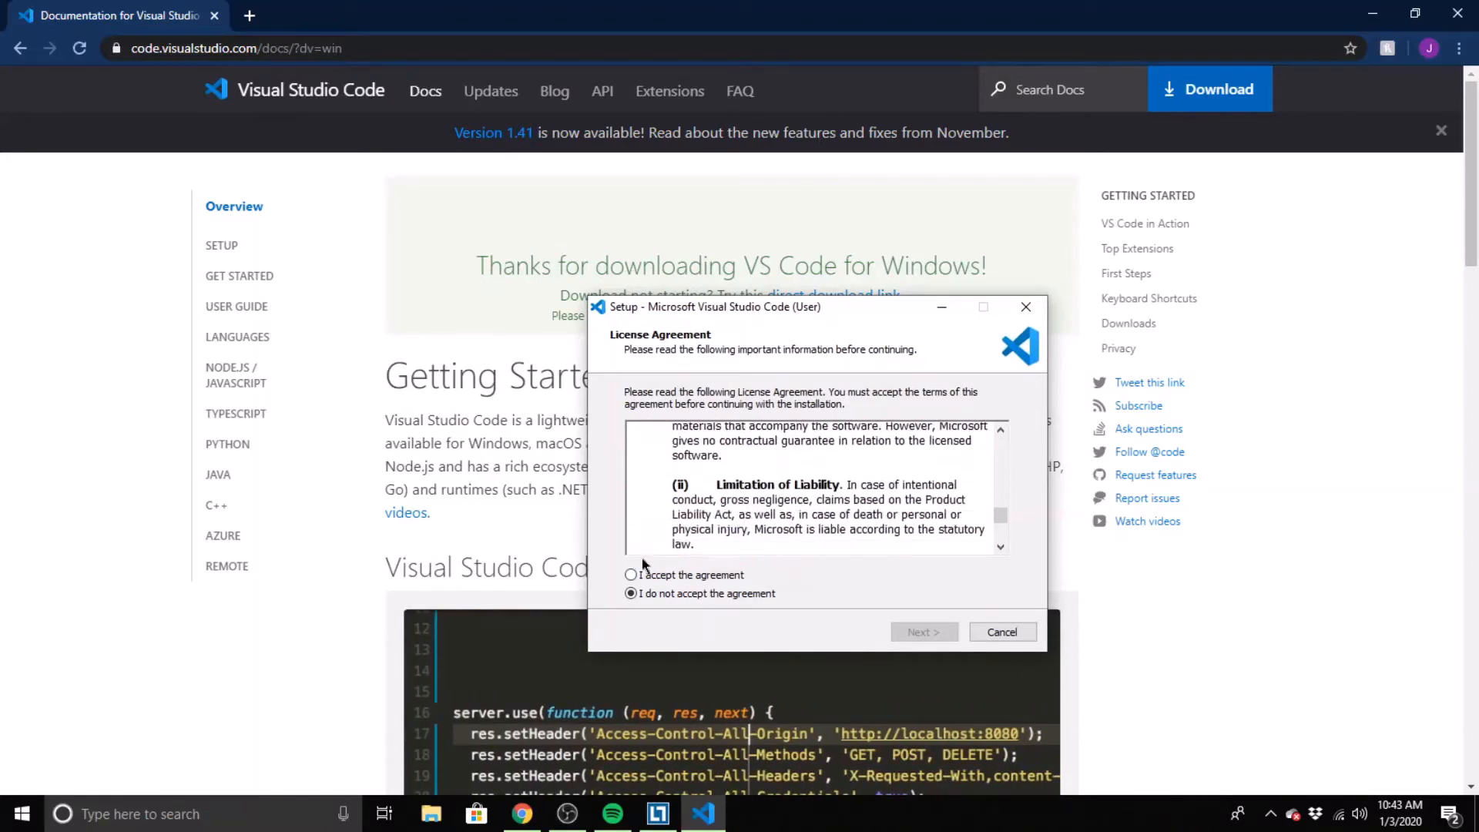
scroll(672, 571, "down", 3)
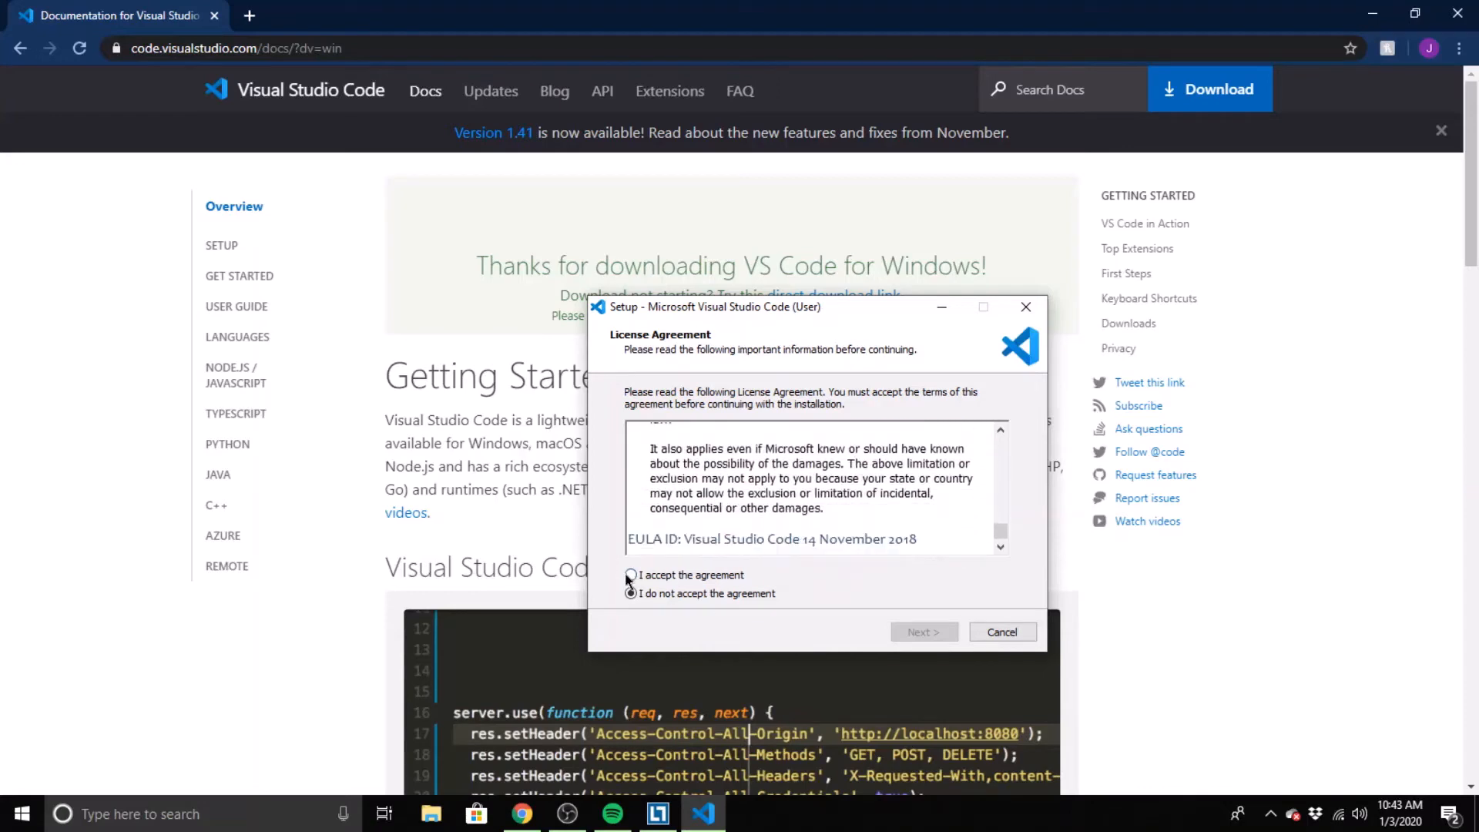
left_click(630, 575)
left_click(924, 632)
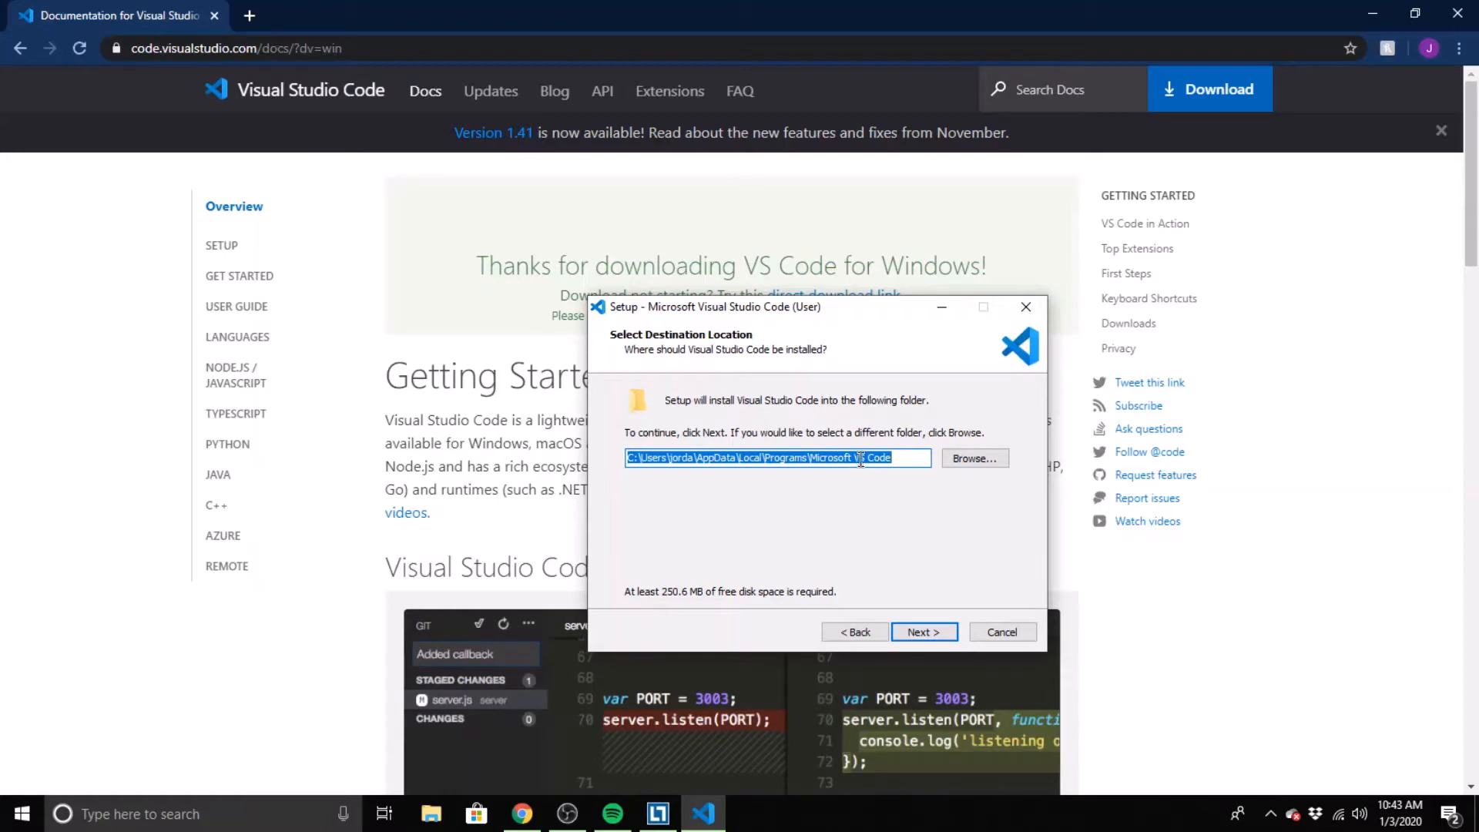
Install with the default destination and Start Menu folder, enabling the desktop icon, editor registration for supported file types and Add to PATH
left_click(926, 633)
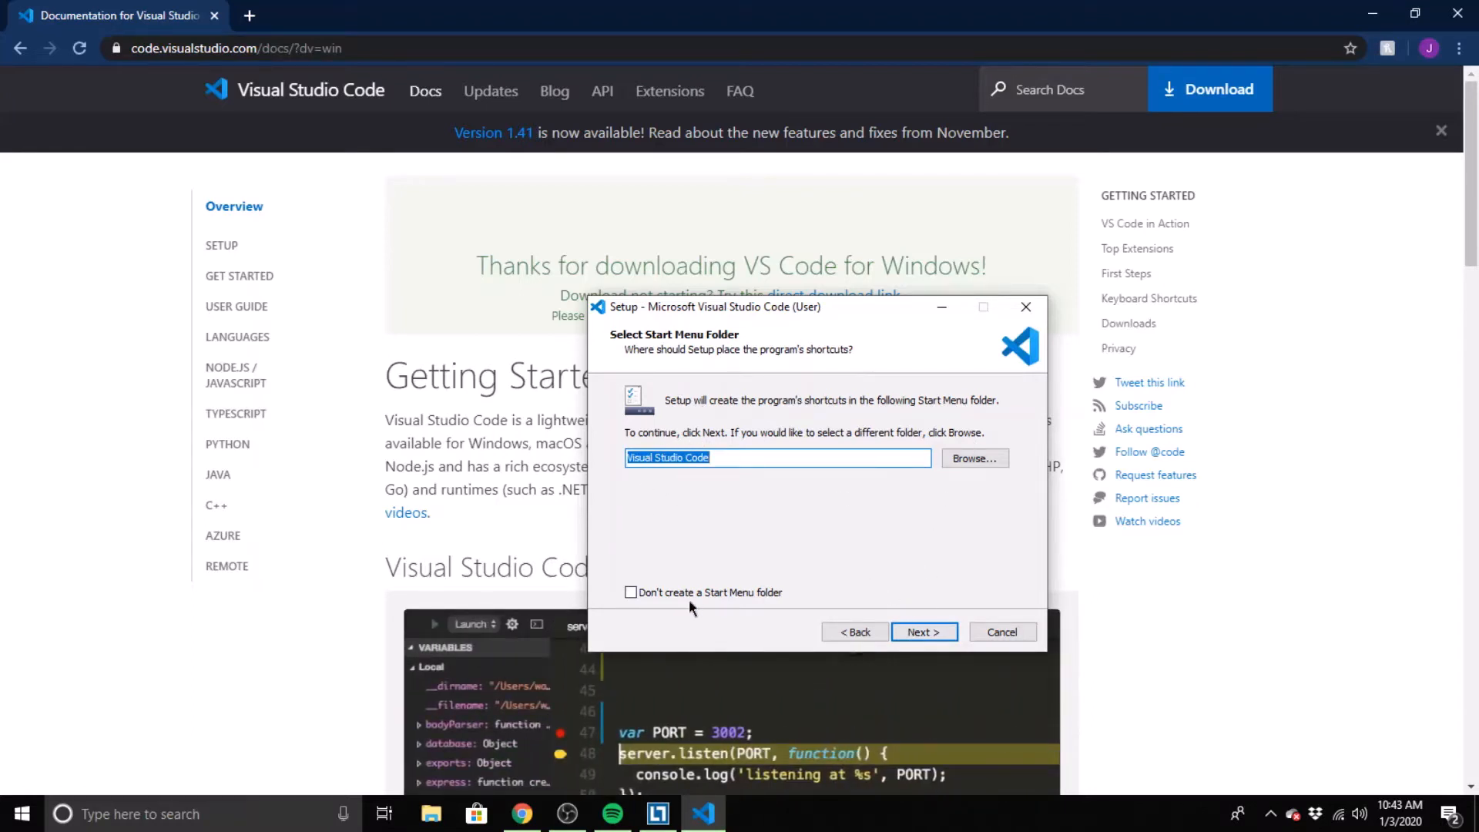
left_click(940, 632)
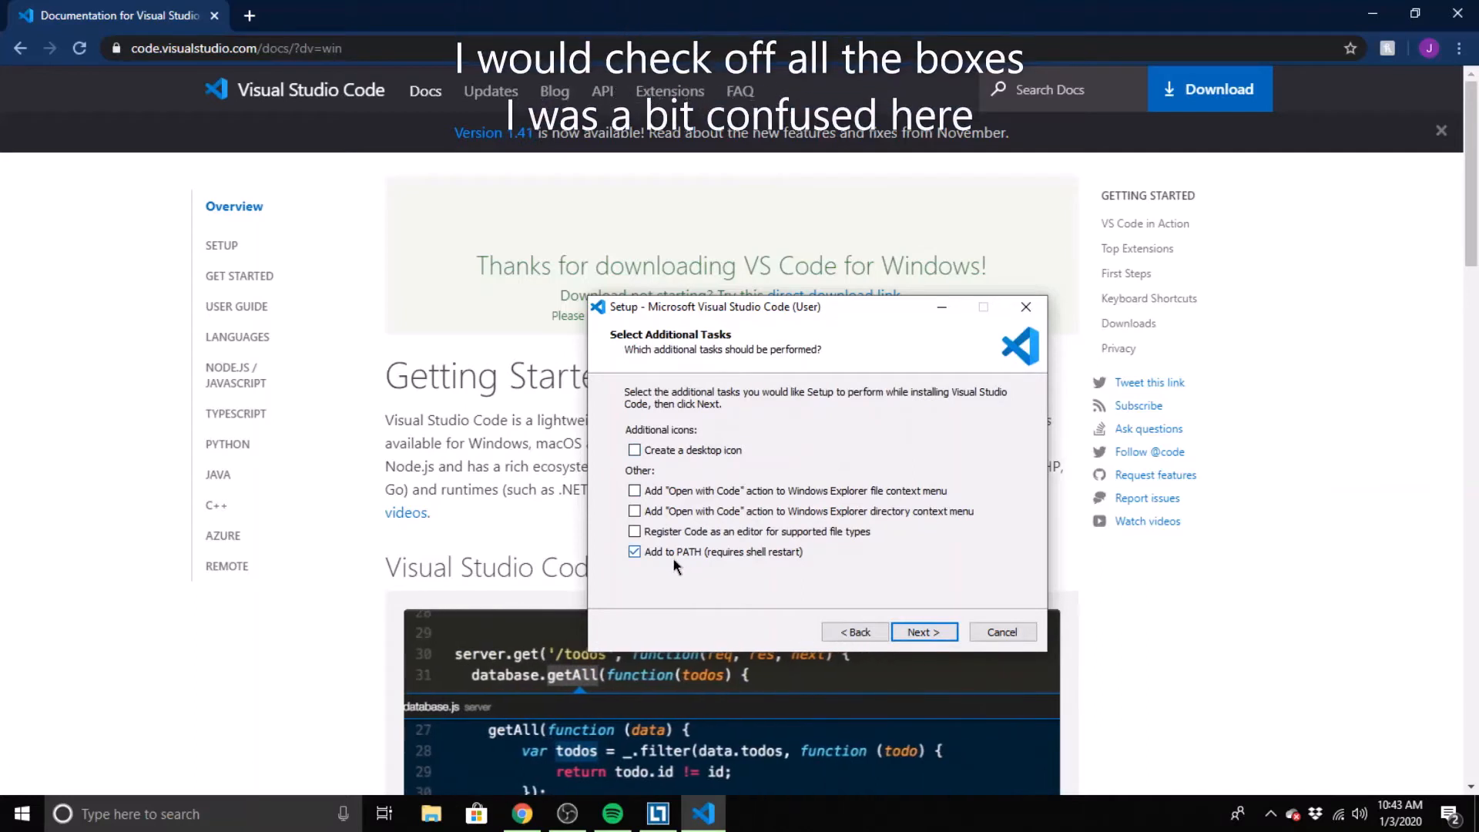
left_click(637, 451)
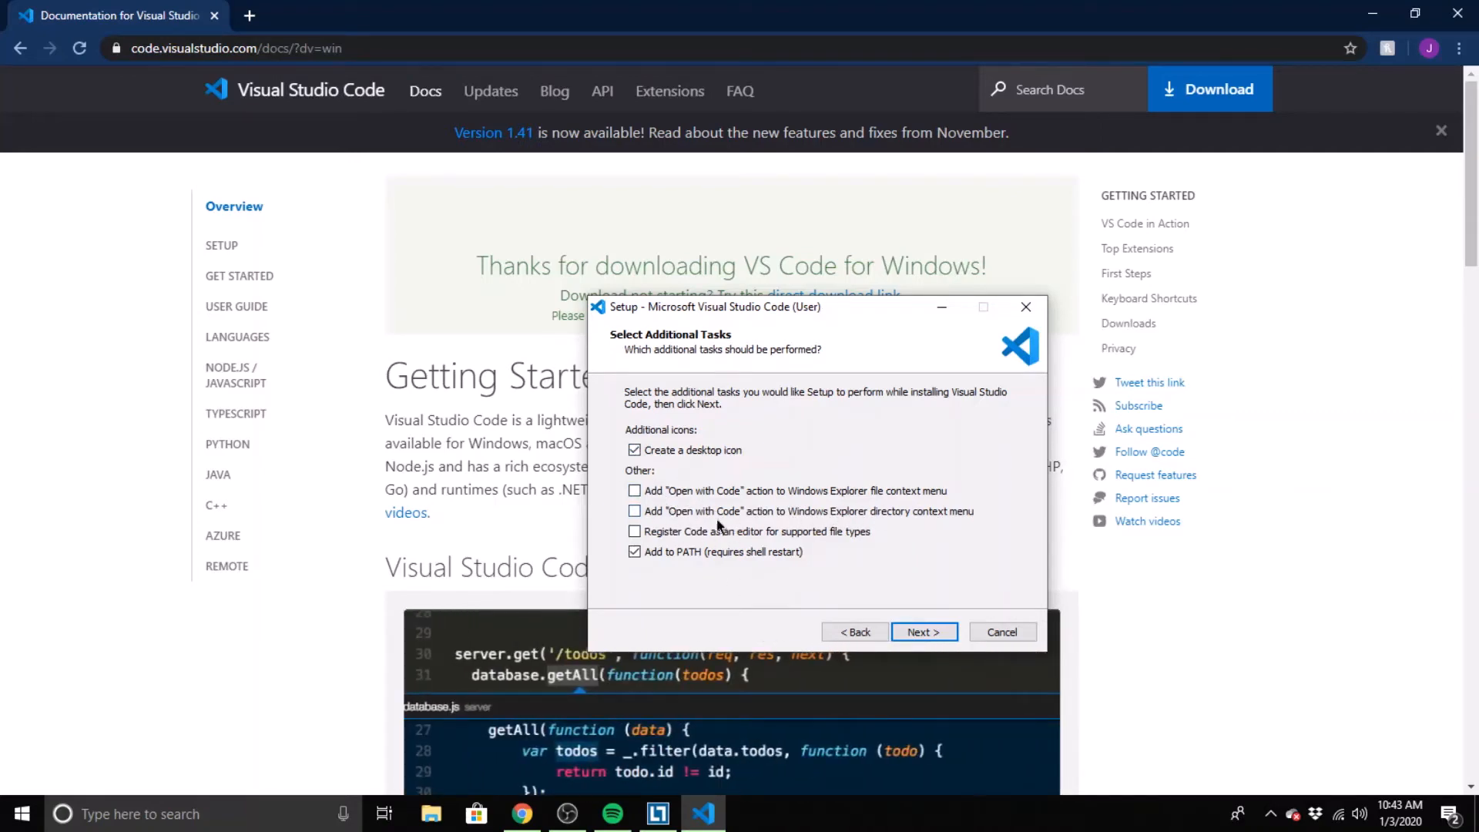
left_click(634, 552)
left_click(635, 530)
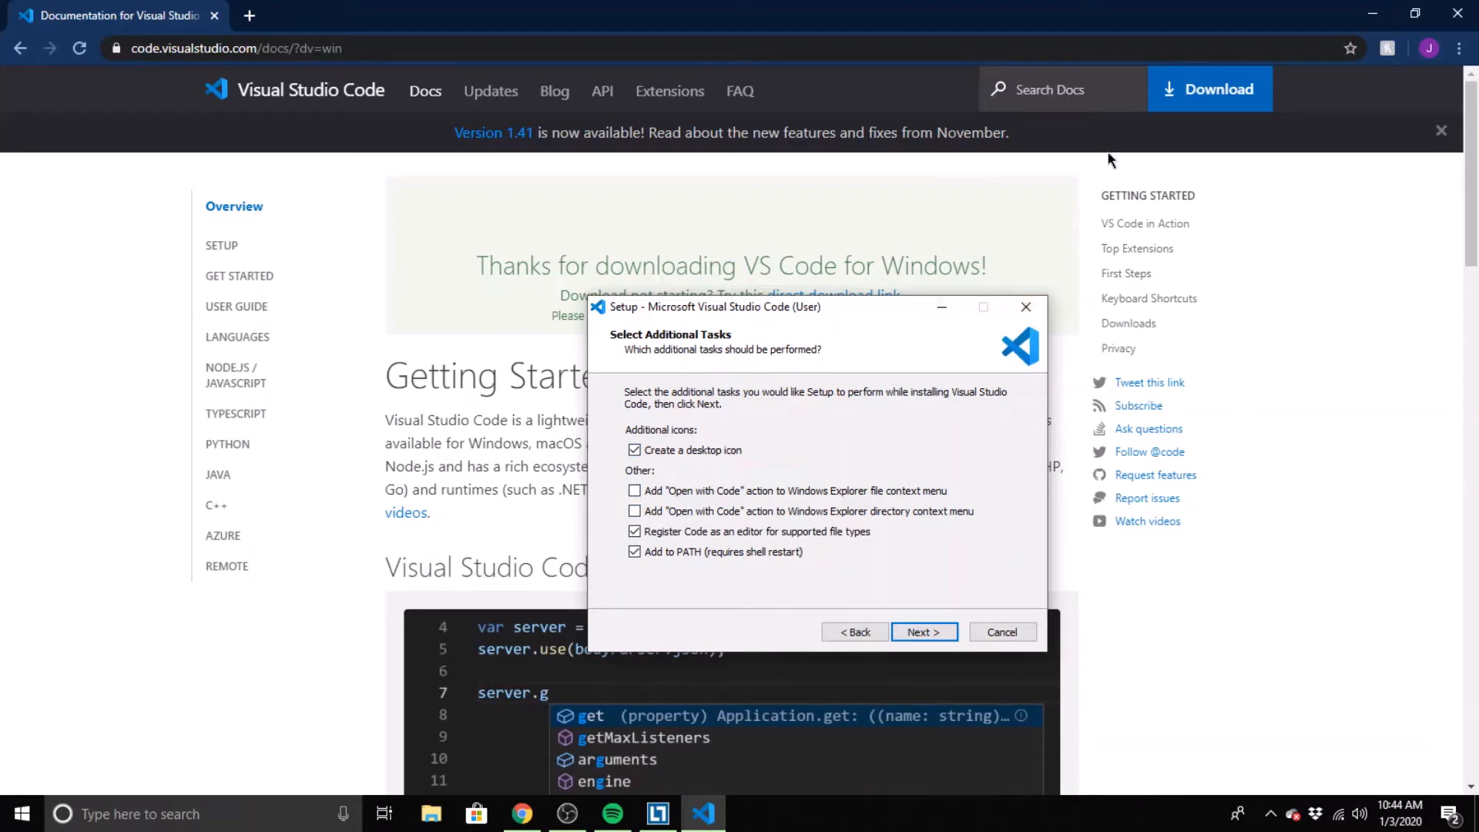
left_click(923, 631)
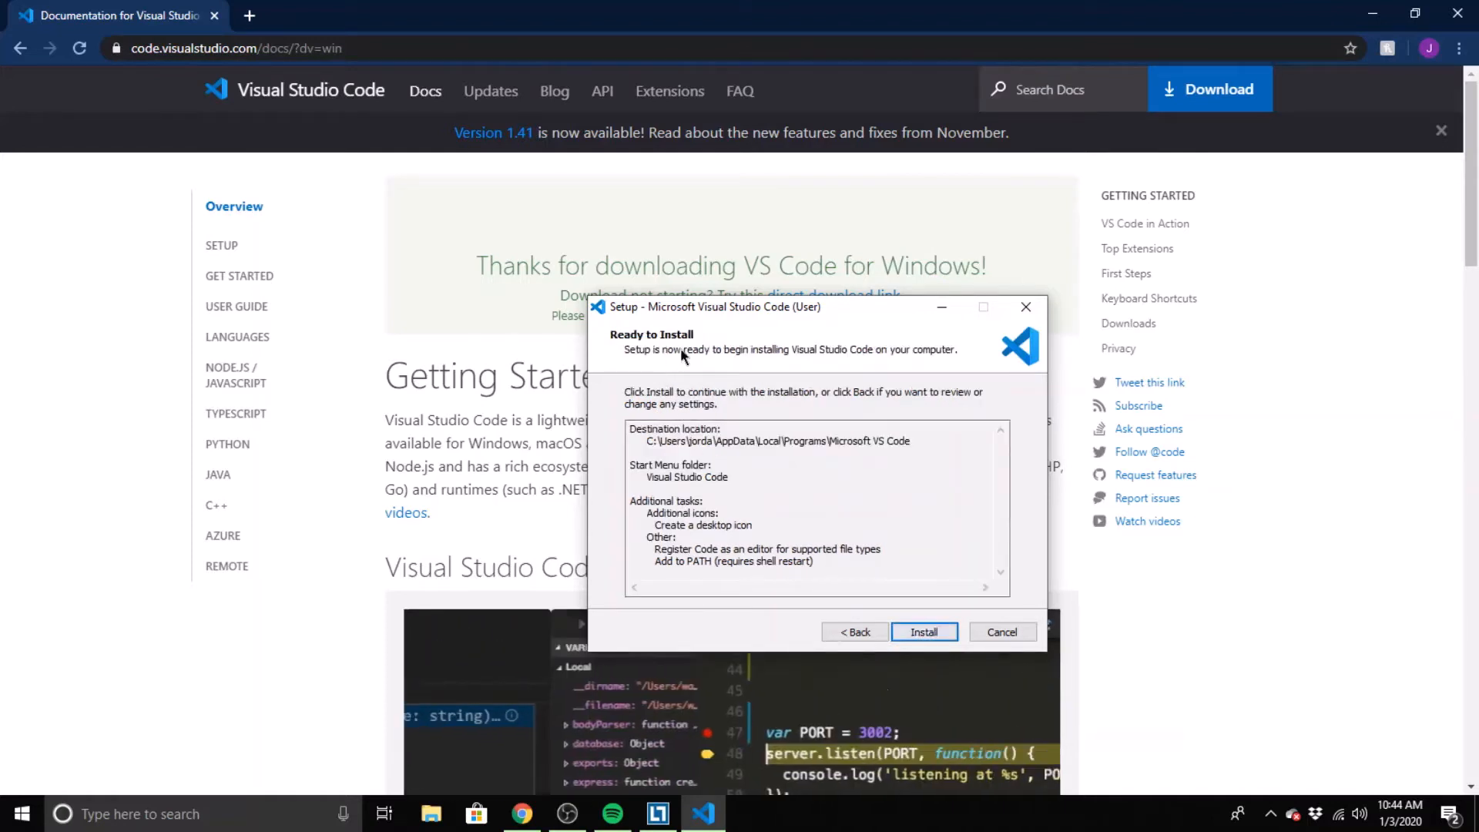
left_click(923, 633)
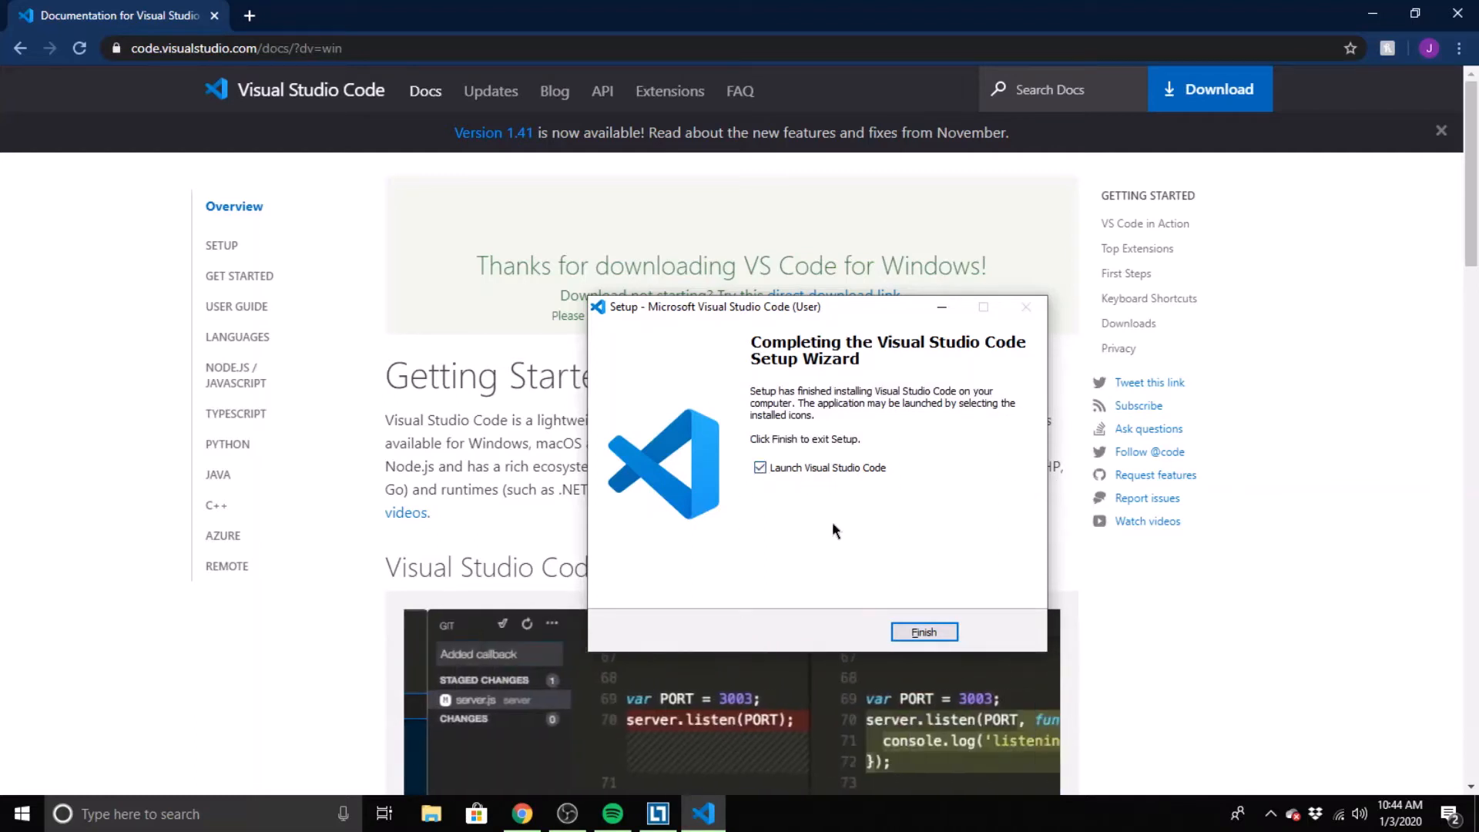
Finish the setup with Launch Visual Studio Code disabled and close the browser
left_click(760, 467)
left_click(759, 468)
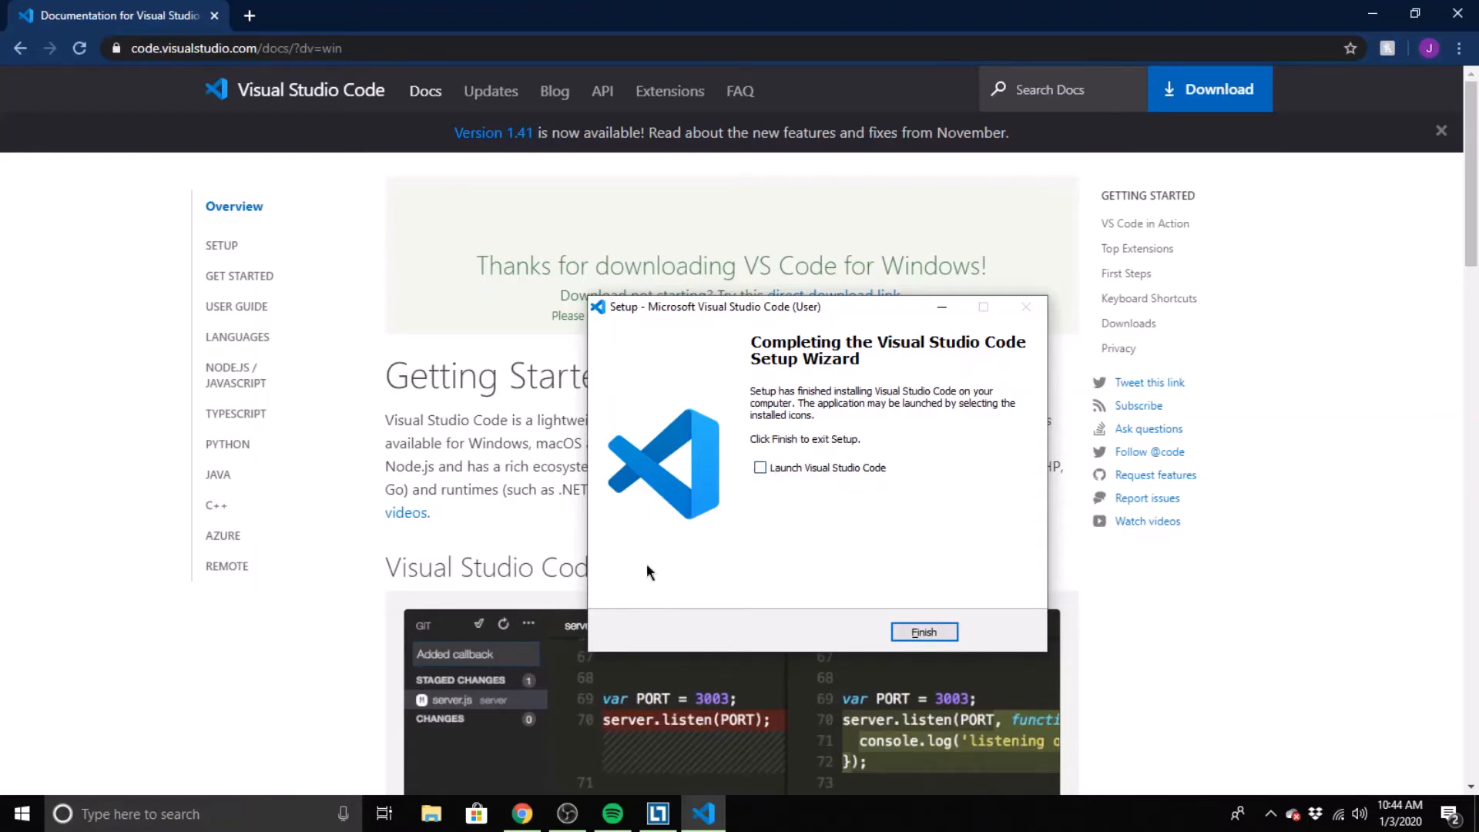
left_click(924, 631)
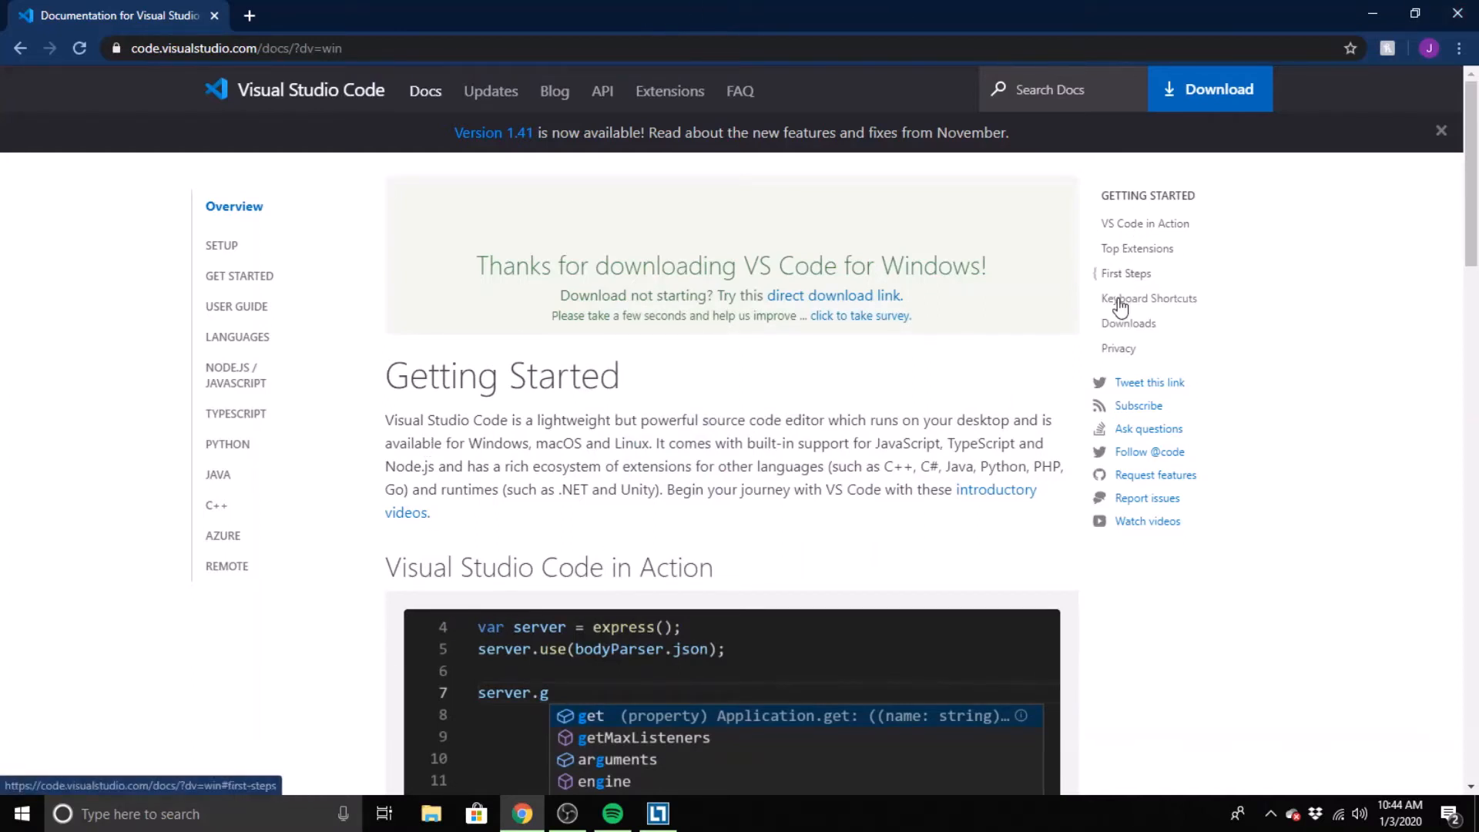
left_click(1463, 9)
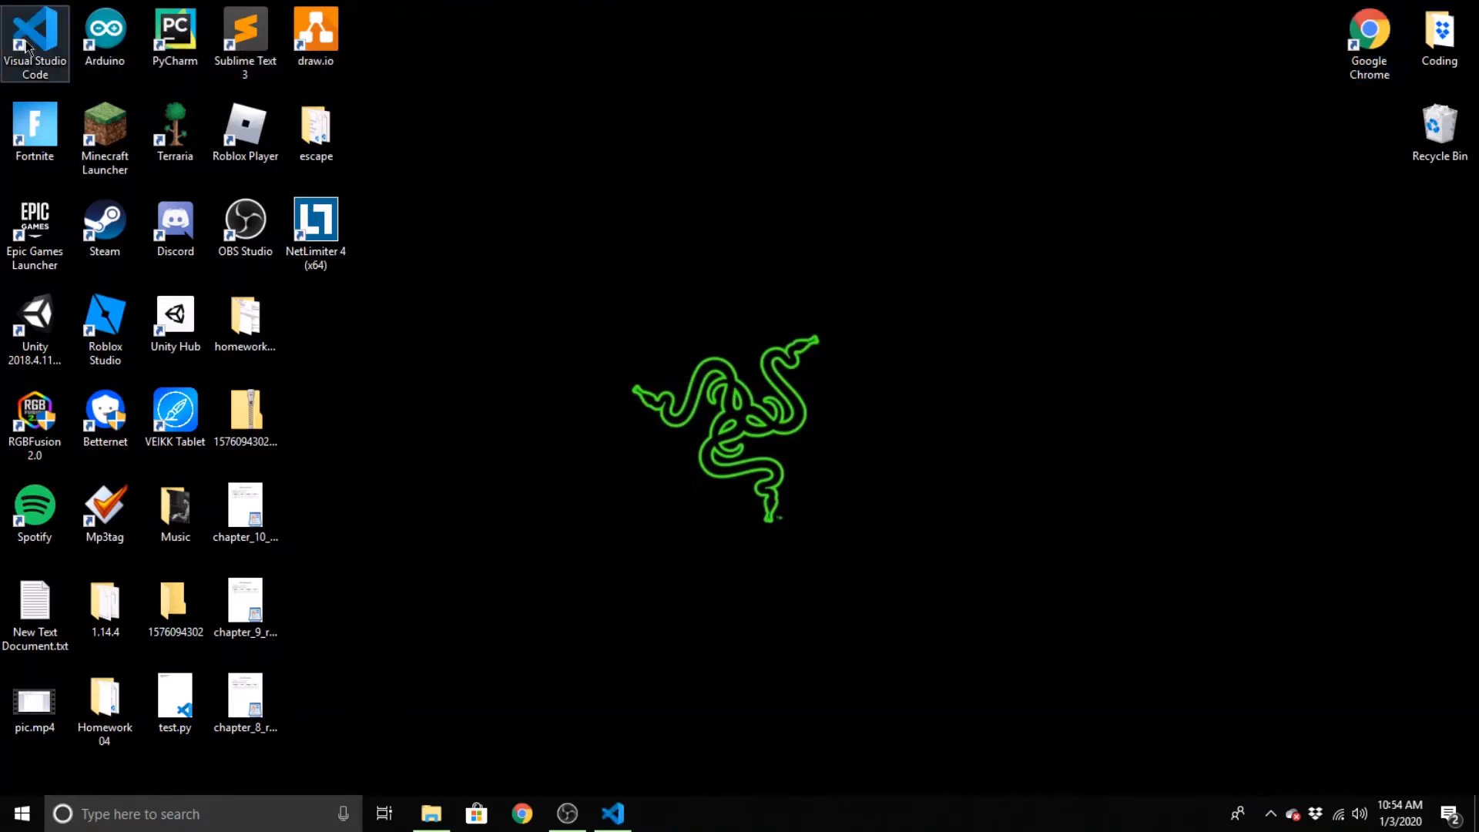
Launch Visual Studio Code from the desktop and maximize its window
double_click(25, 30)
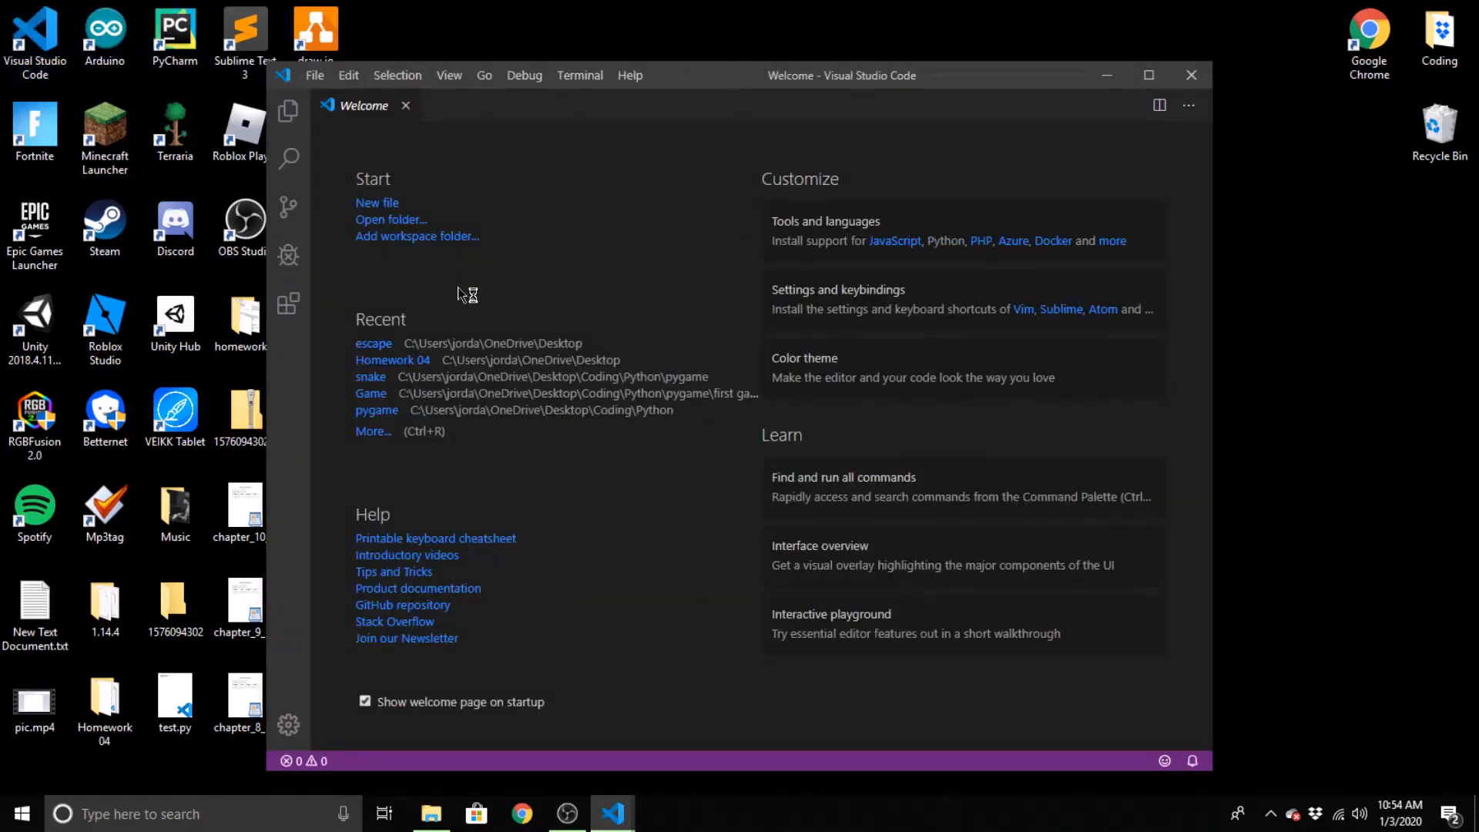
left_click_drag(779, 91, 793, 8)
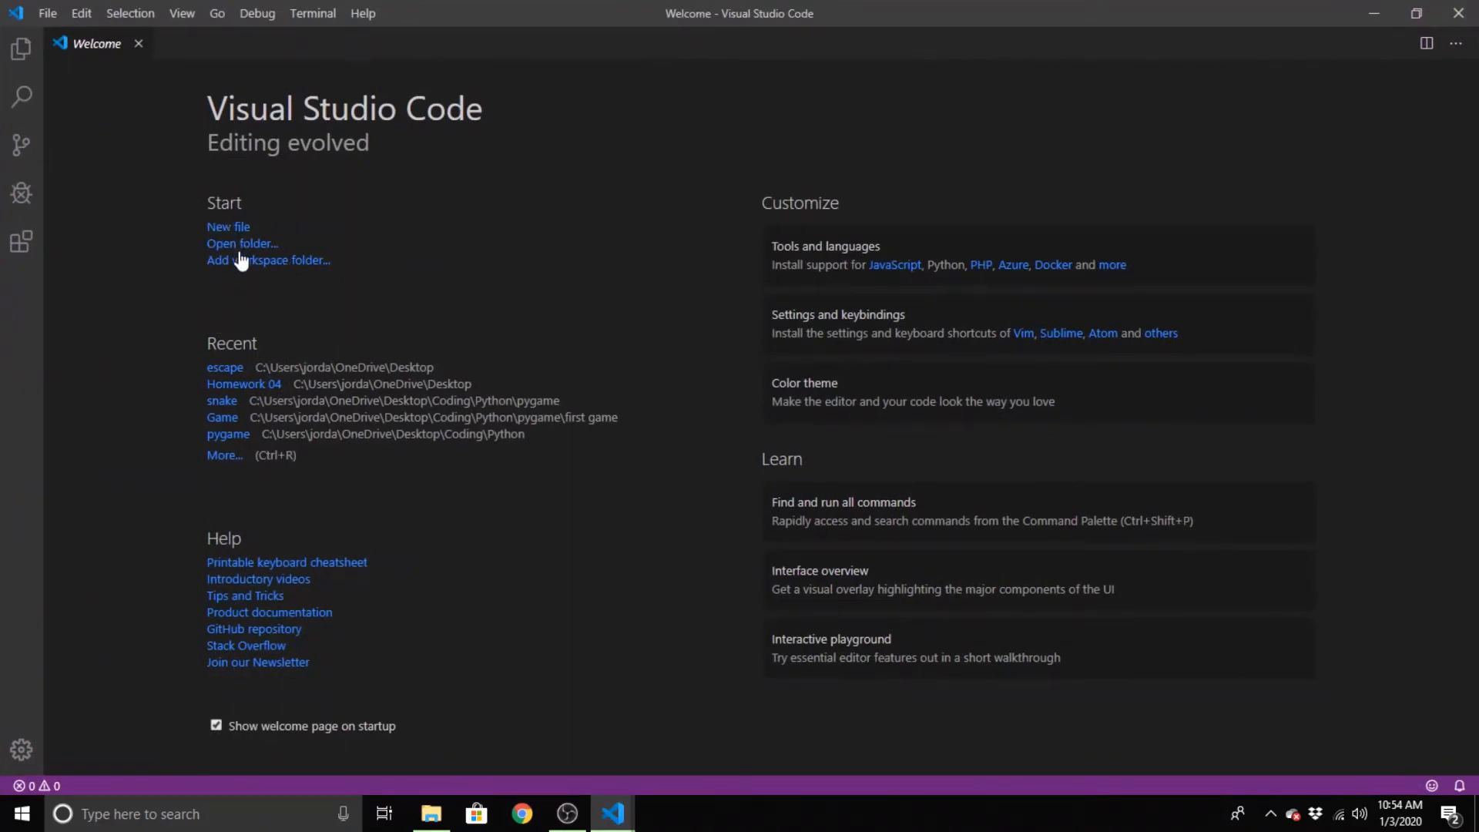
double_click(675, 11)
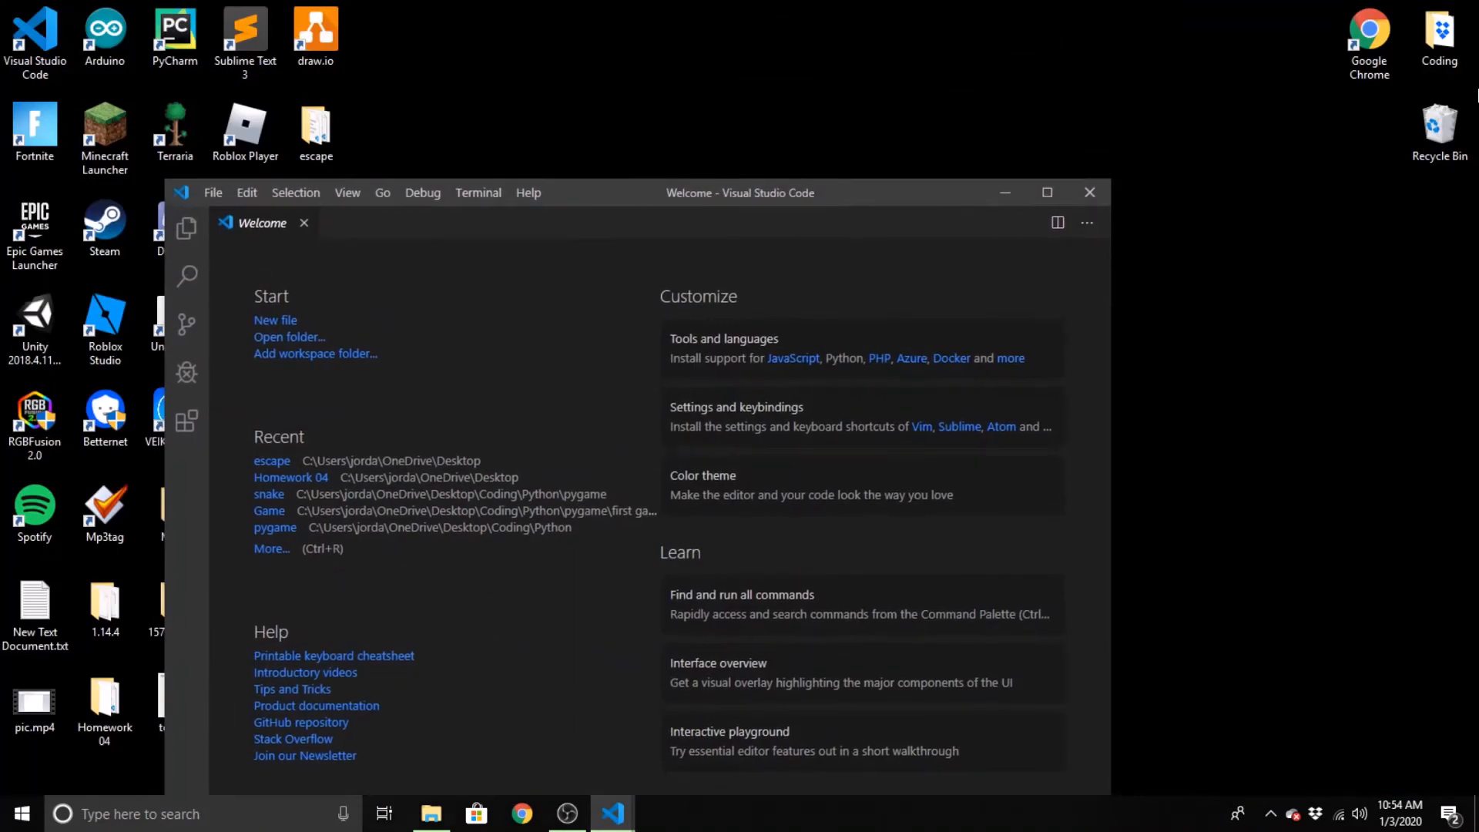
double_click(653, 202)
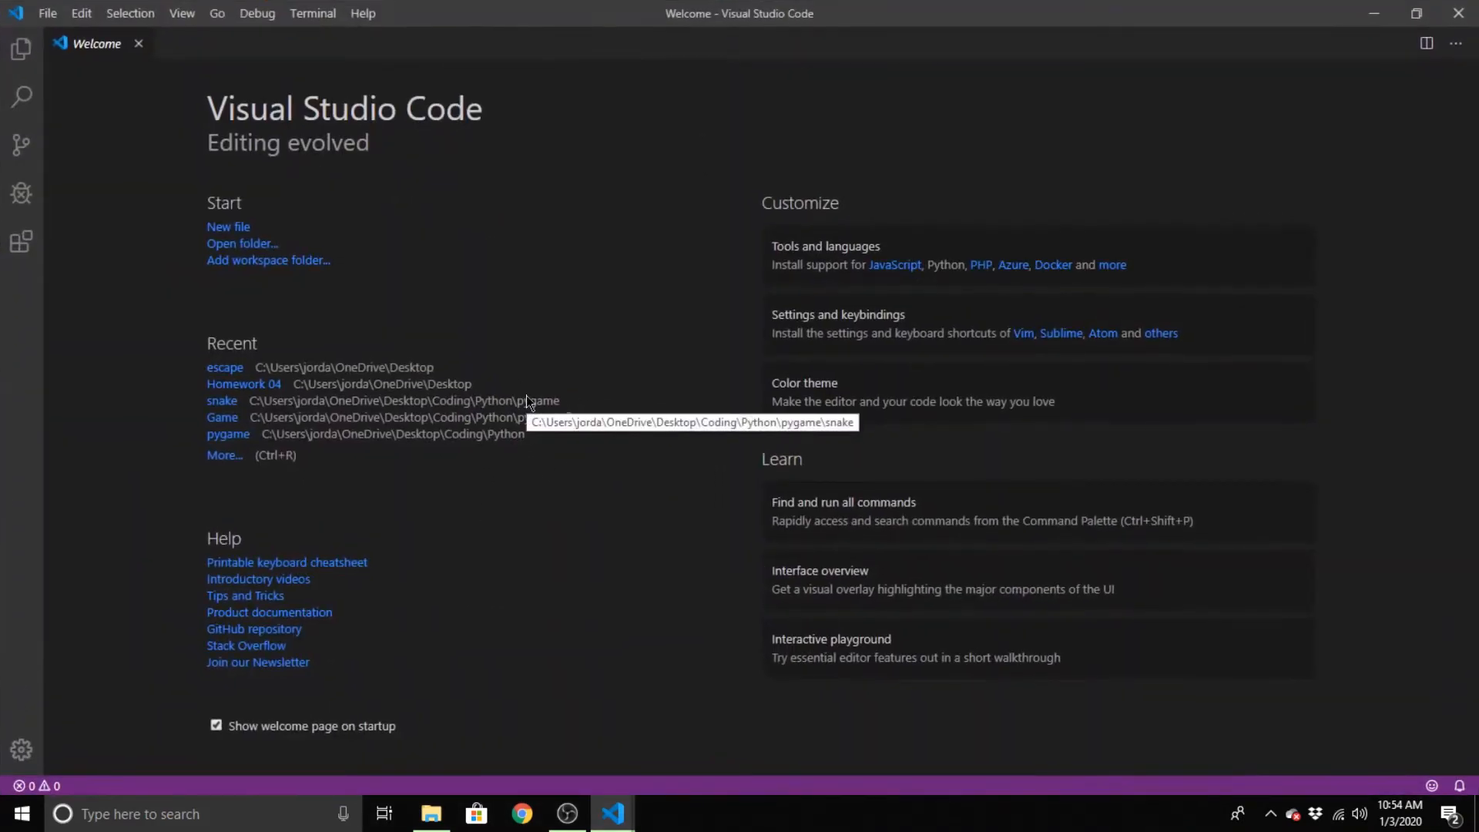
Search the extensions marketplace for "python", look through the listed extensions and clear the search
left_click(21, 98)
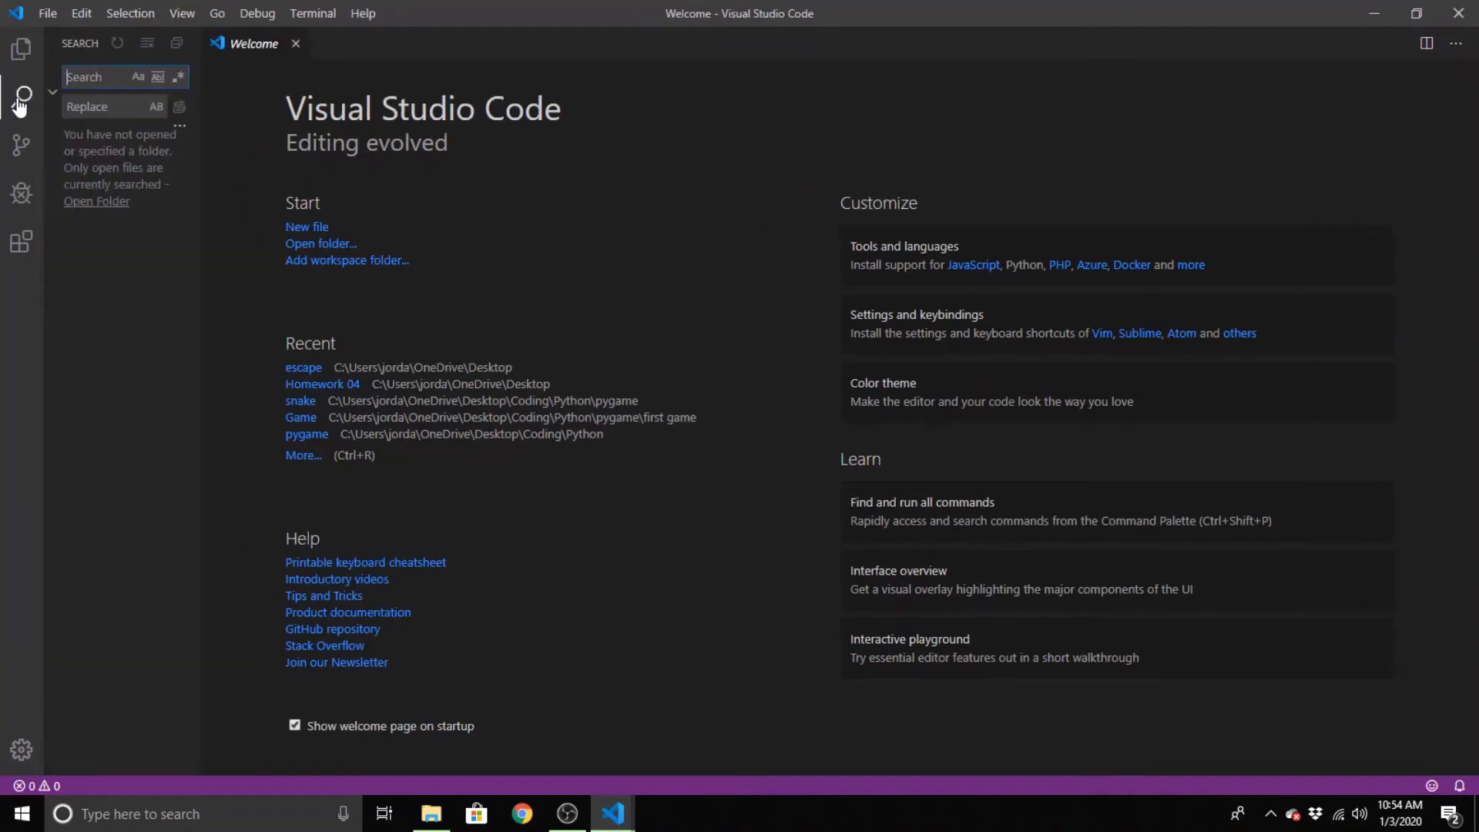
left_click(20, 192)
left_click(21, 242)
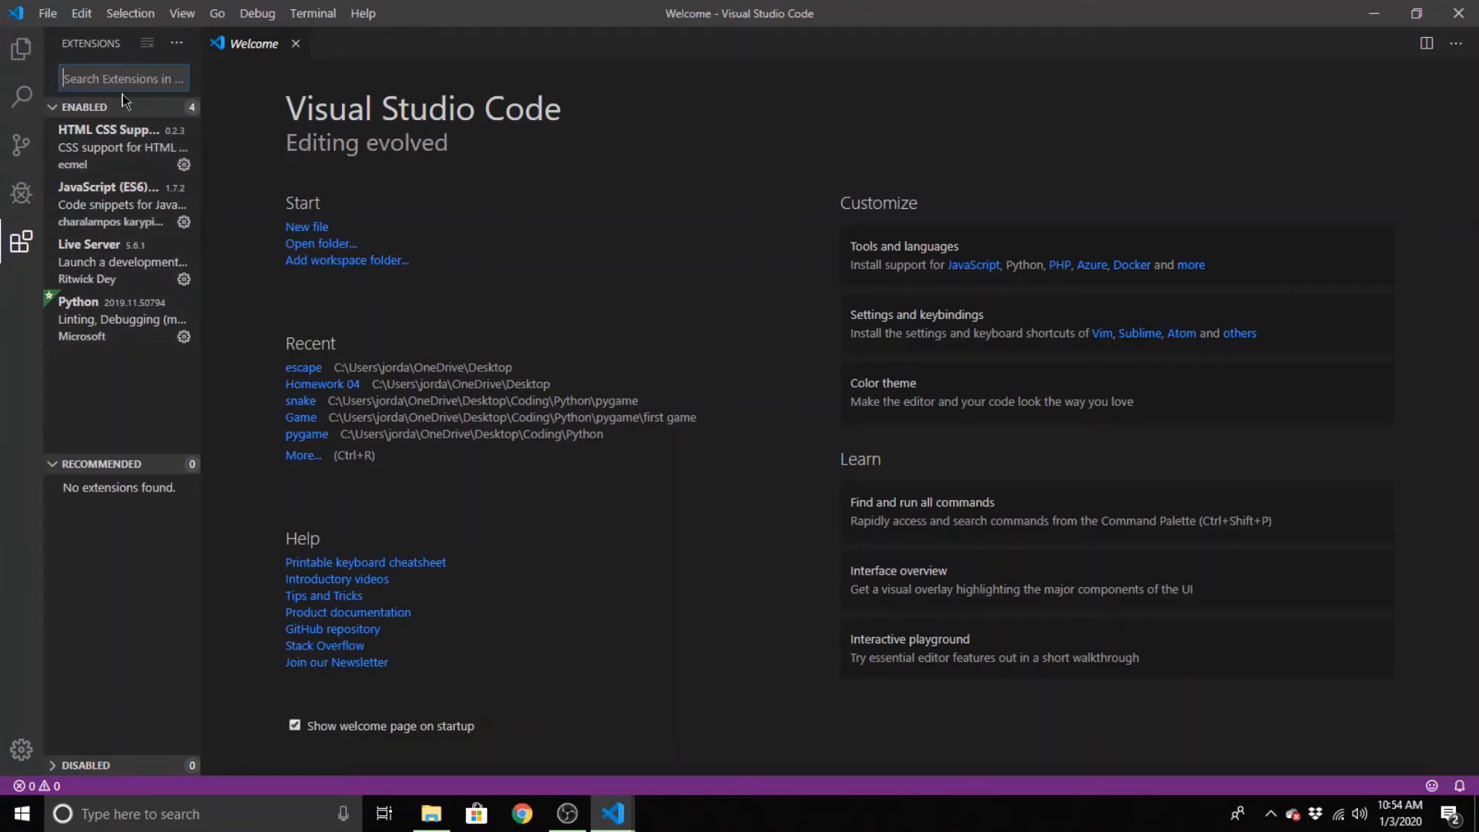
type("python")
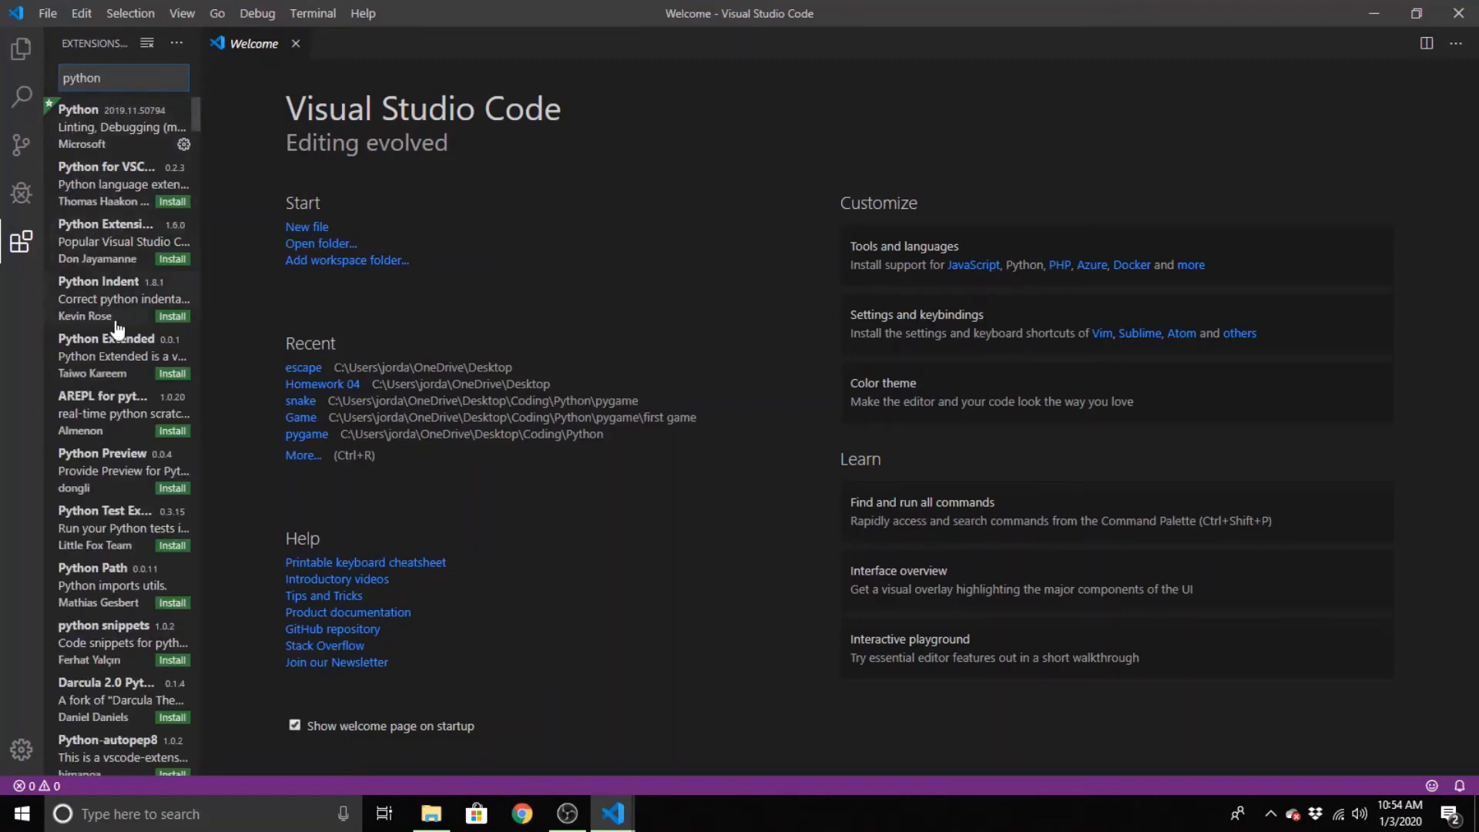
scroll(116, 570, "down", 9)
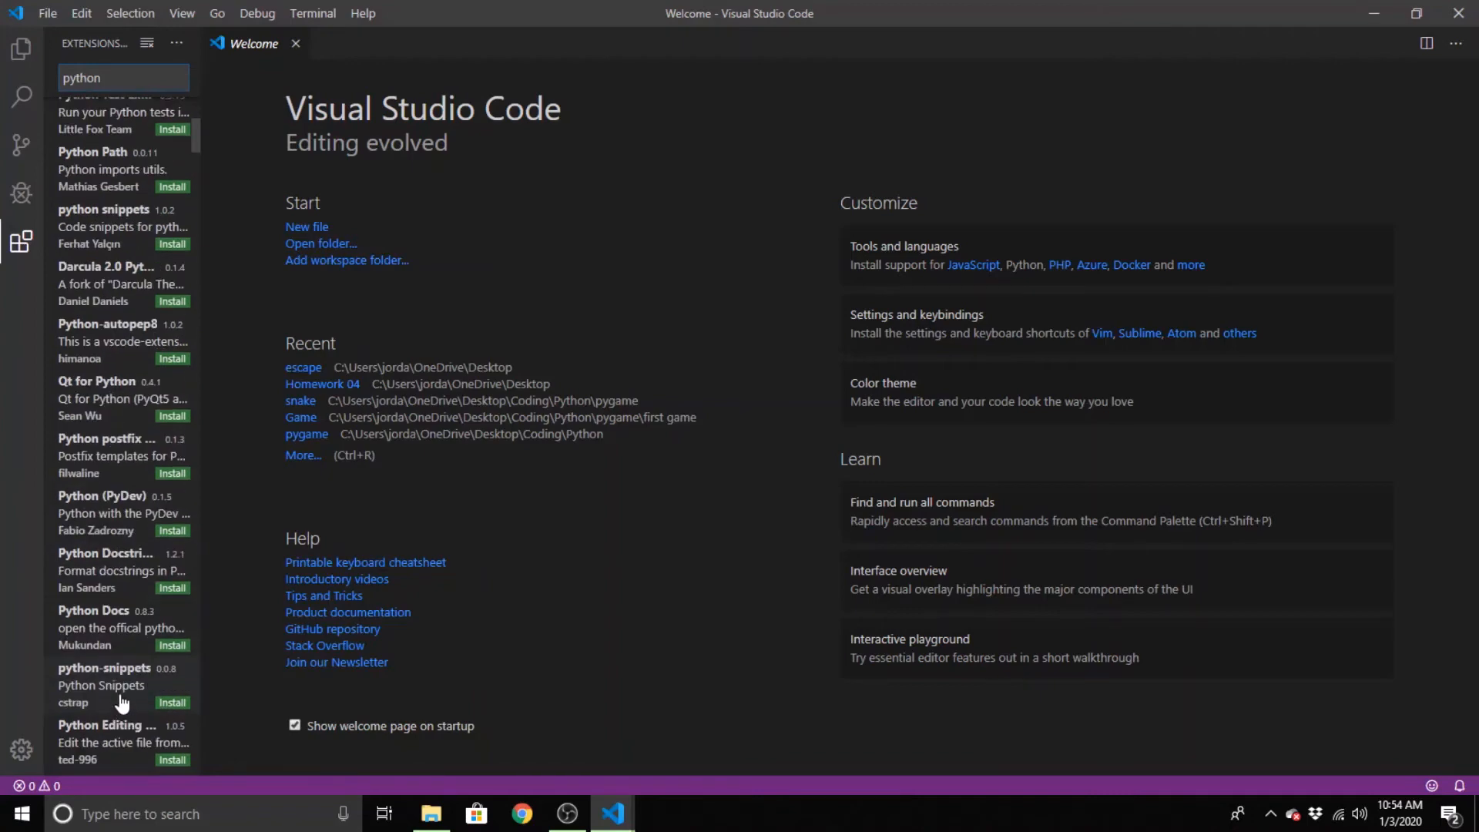
scroll(131, 432, "up", 10)
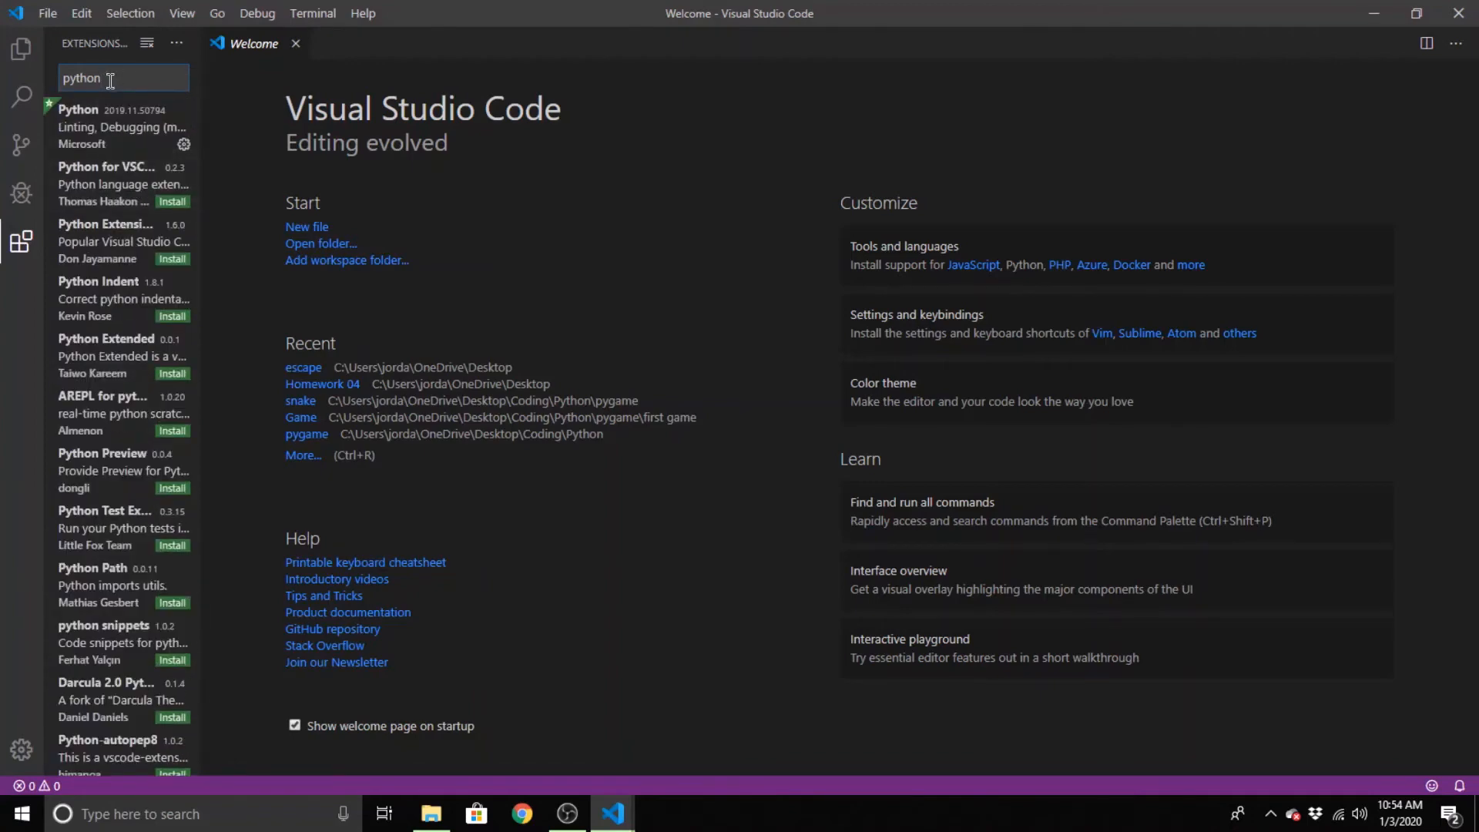
key("BackSpace")
key("BackSpace")
key("BackSpace")
key("BackSpace")
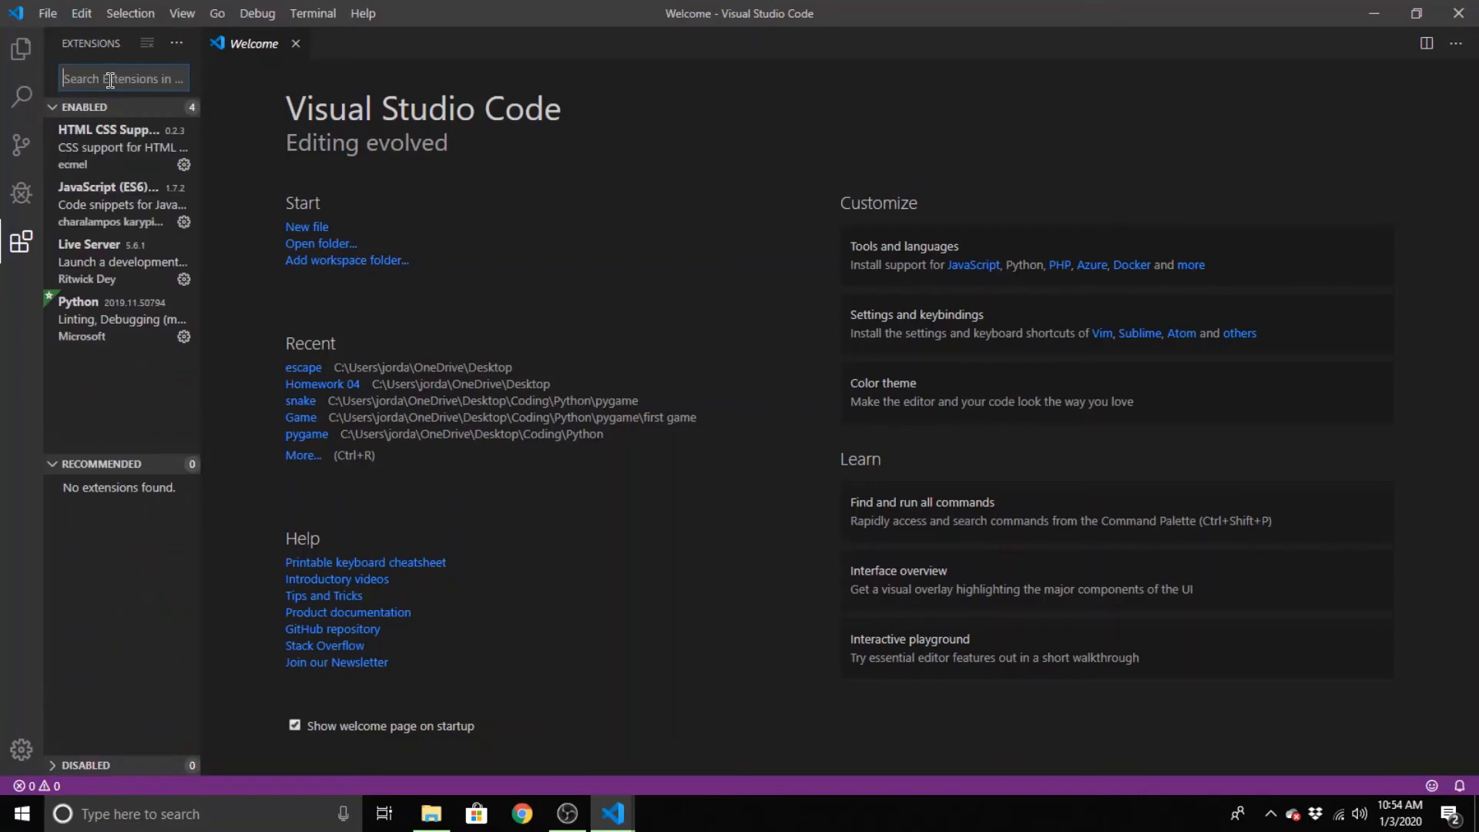
Show the file Explorer and look over the commands for creating, opening and saving files and folders
left_click(18, 49)
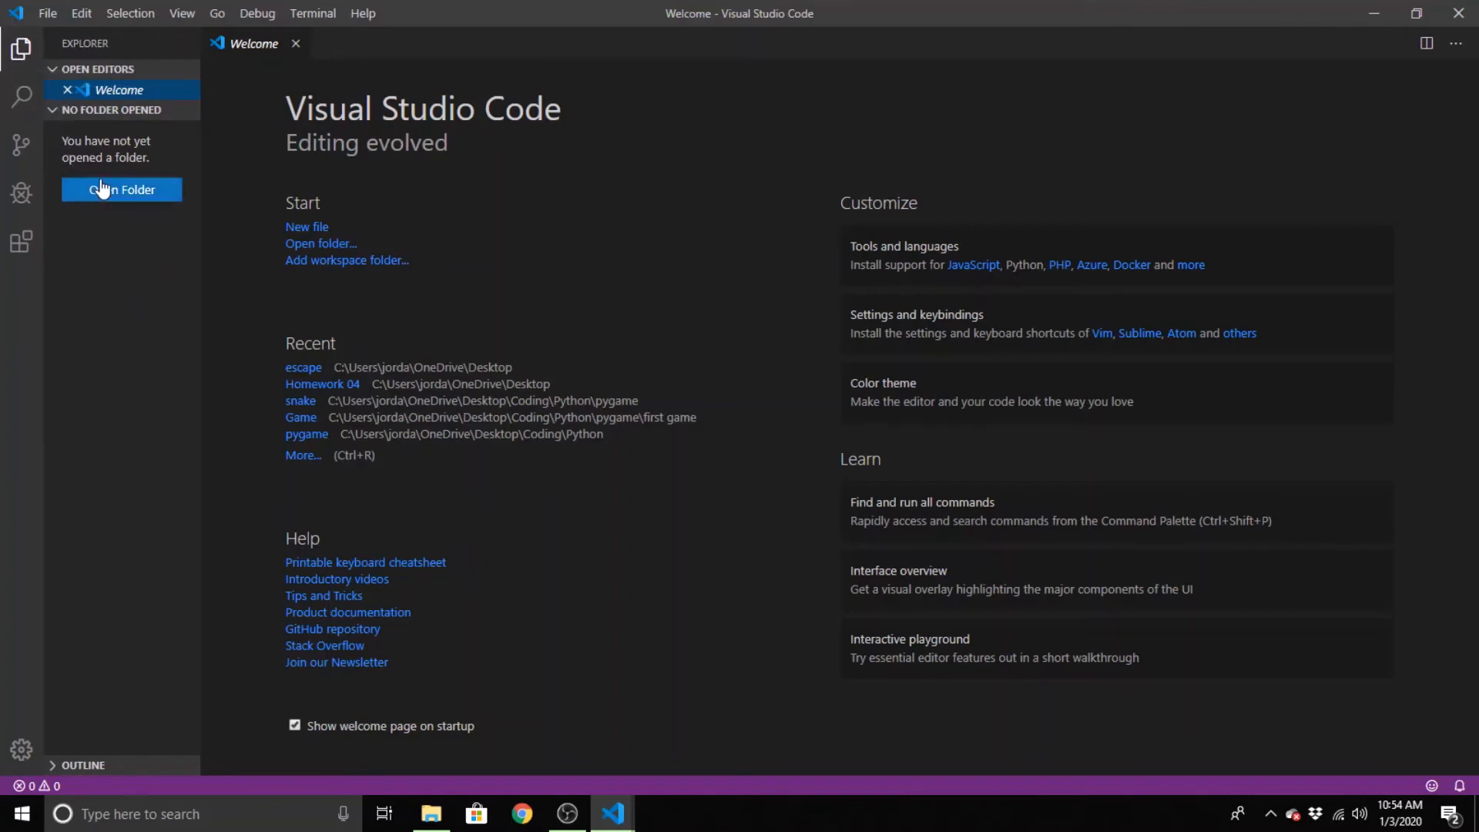
left_click(44, 13)
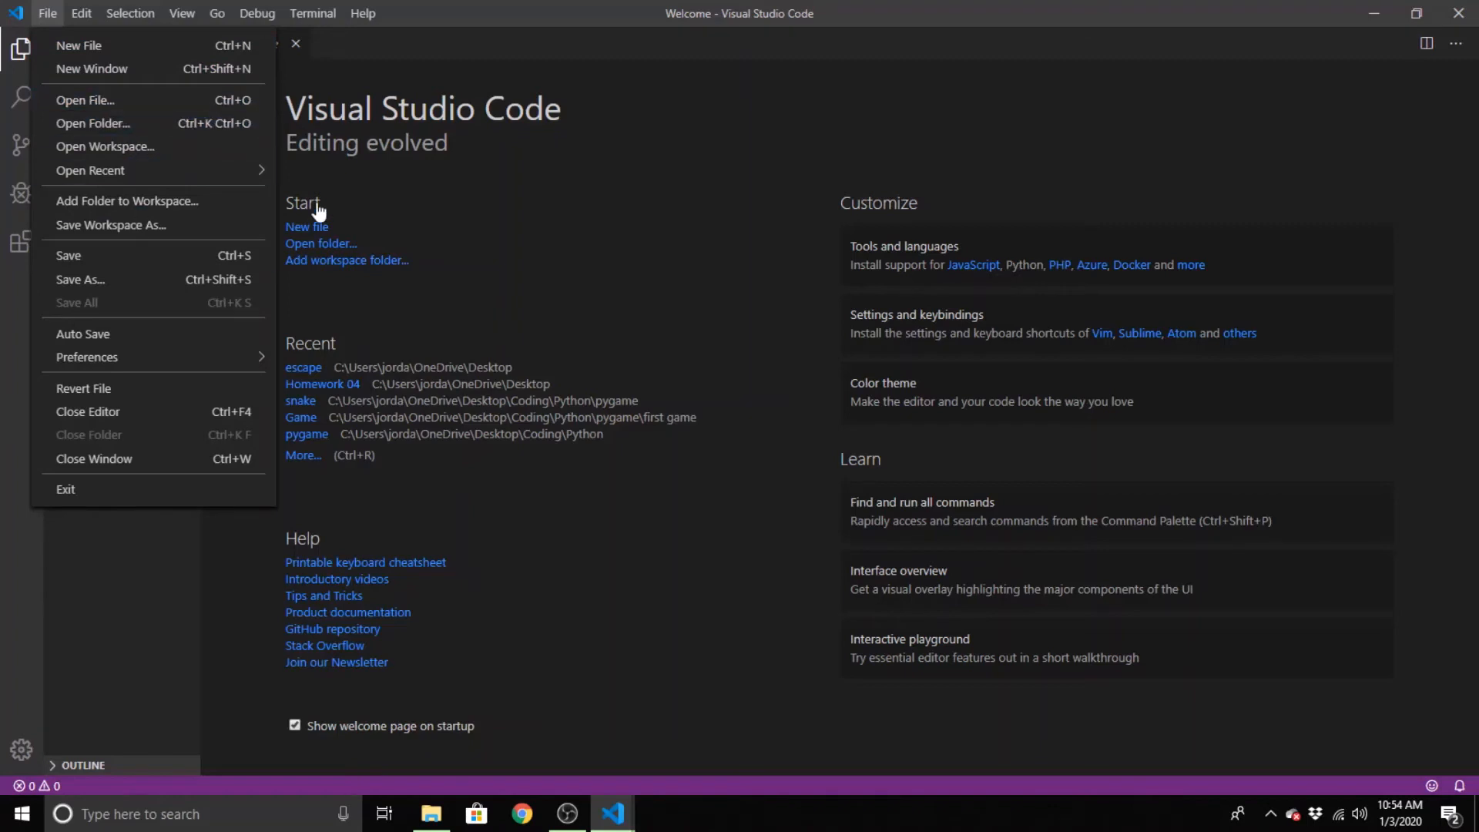
left_click(576, 230)
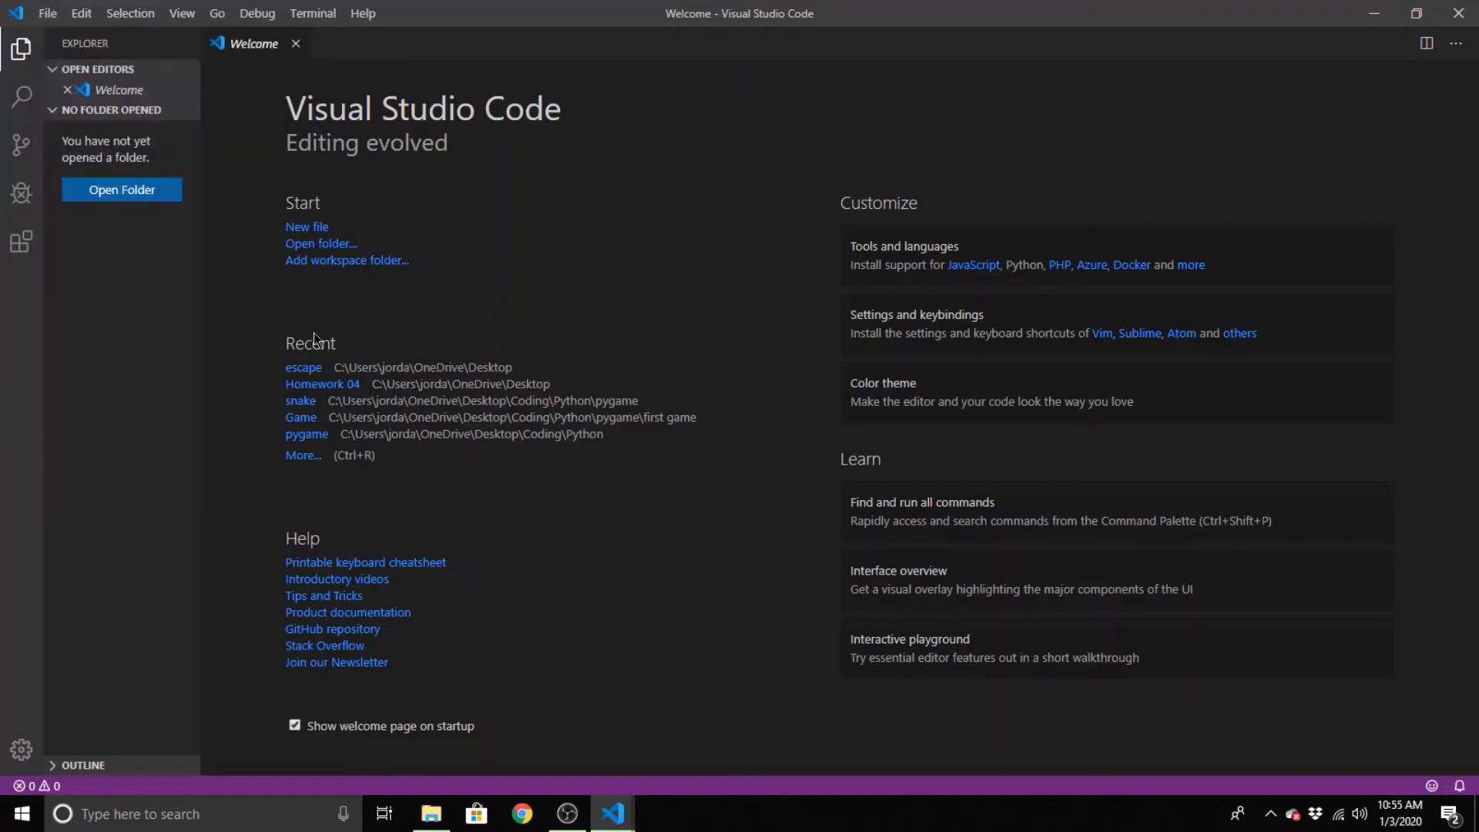
Set the editor's color theme to Kimbie Dark
left_click(21, 749)
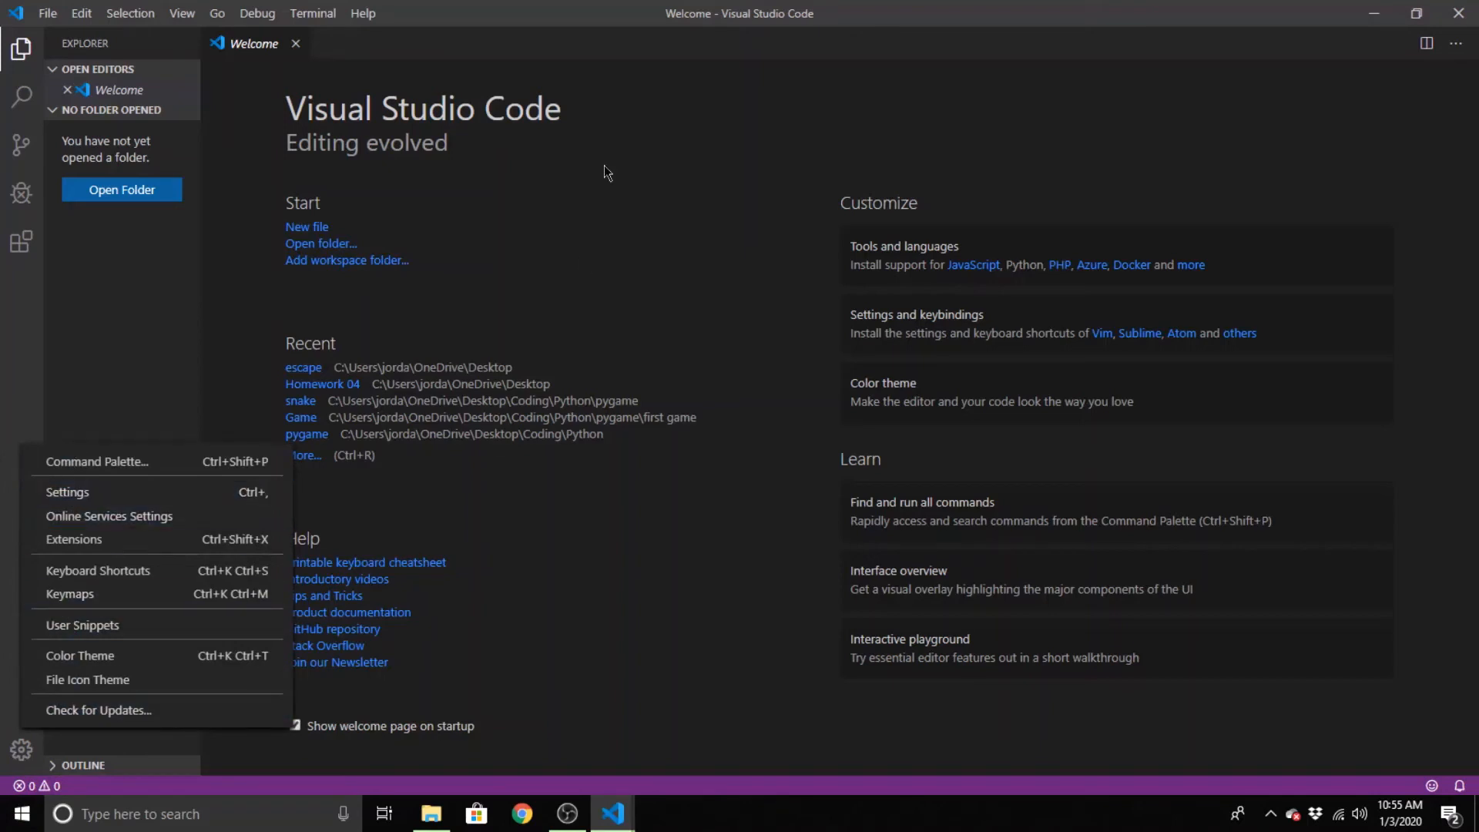
left_click(142, 659)
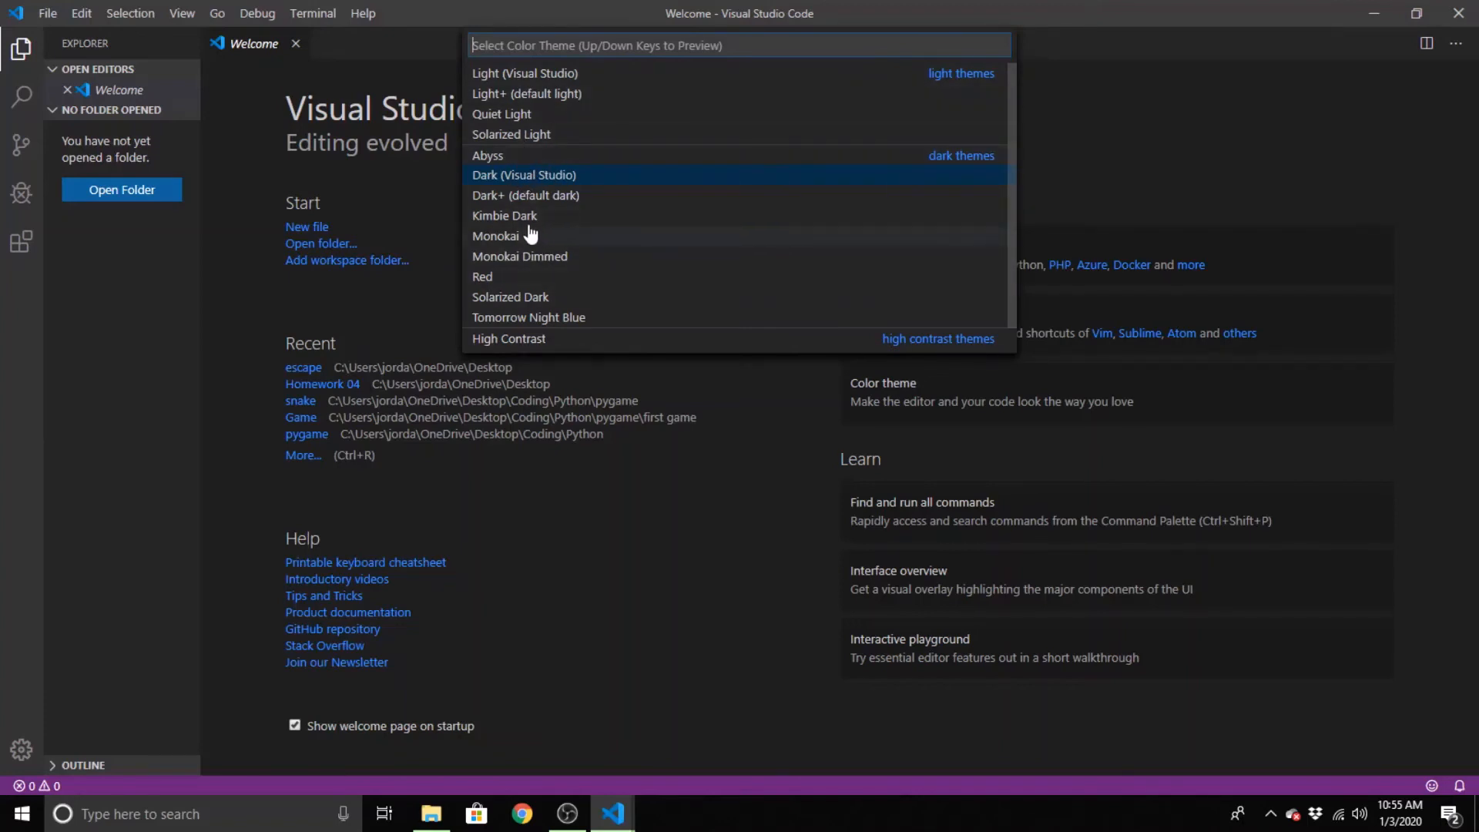
left_click(503, 215)
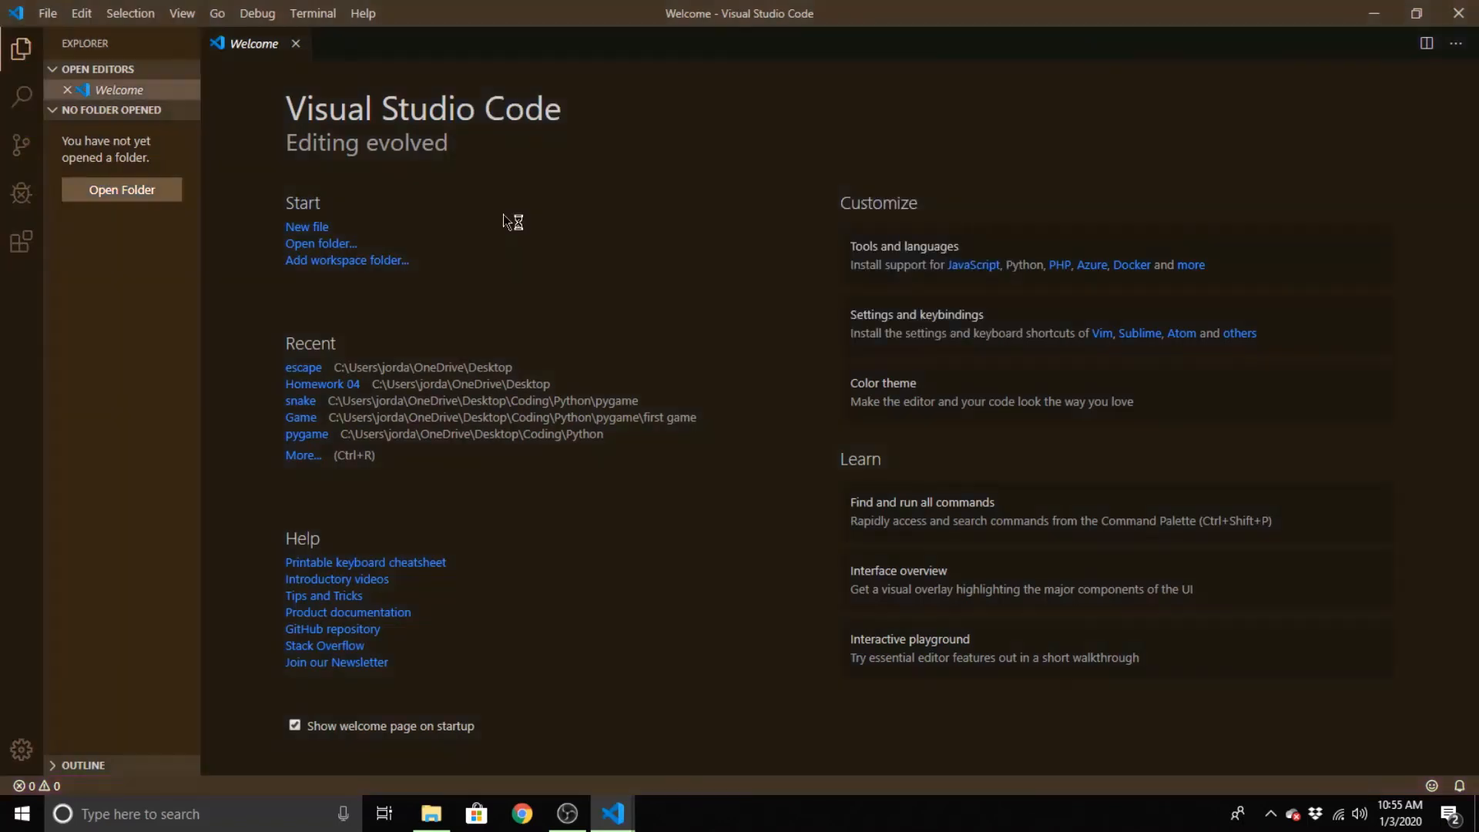
Change the editor's color theme to Abyss
left_click(22, 750)
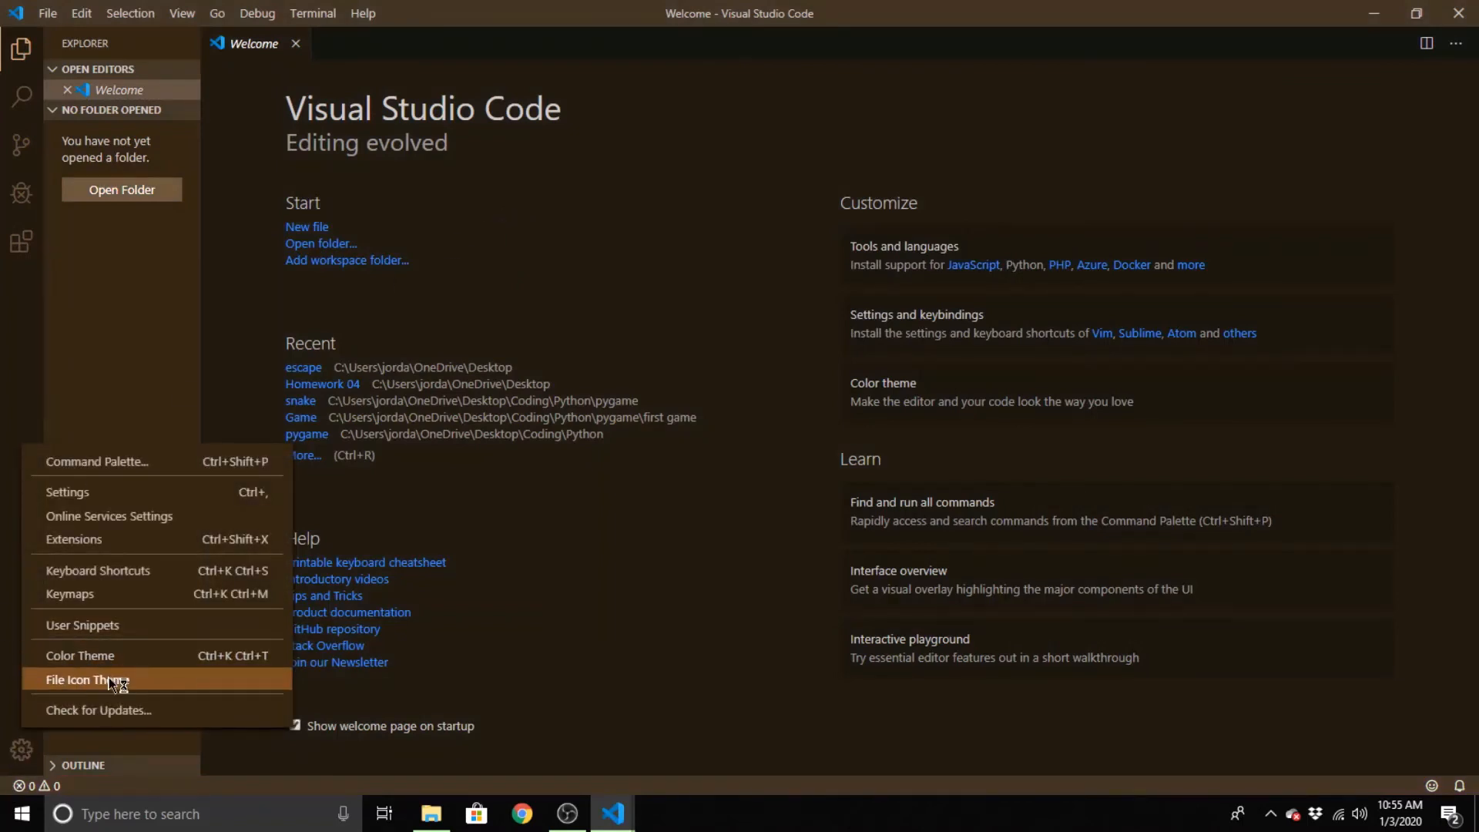
left_click(110, 657)
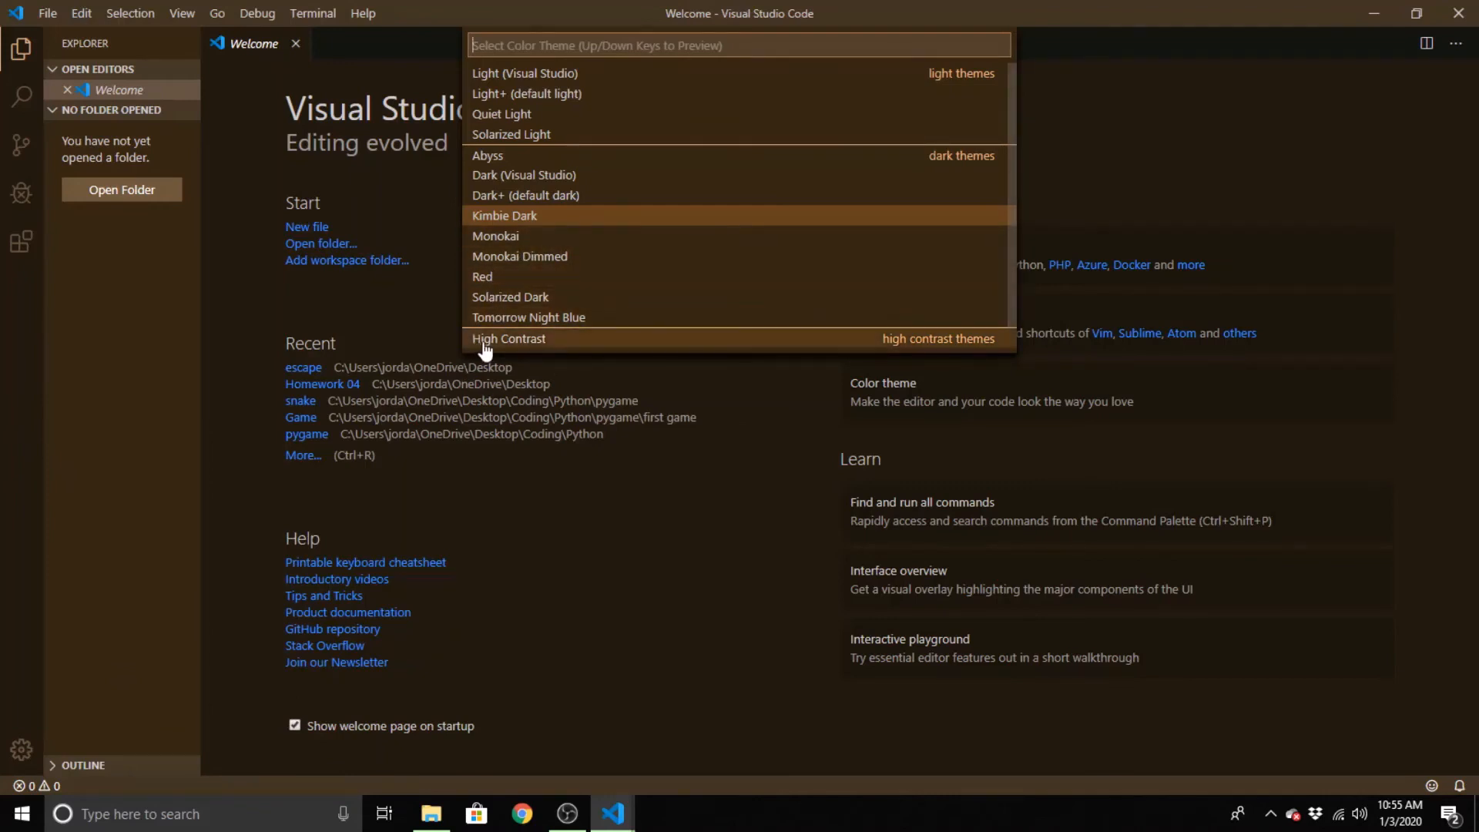
left_click(520, 158)
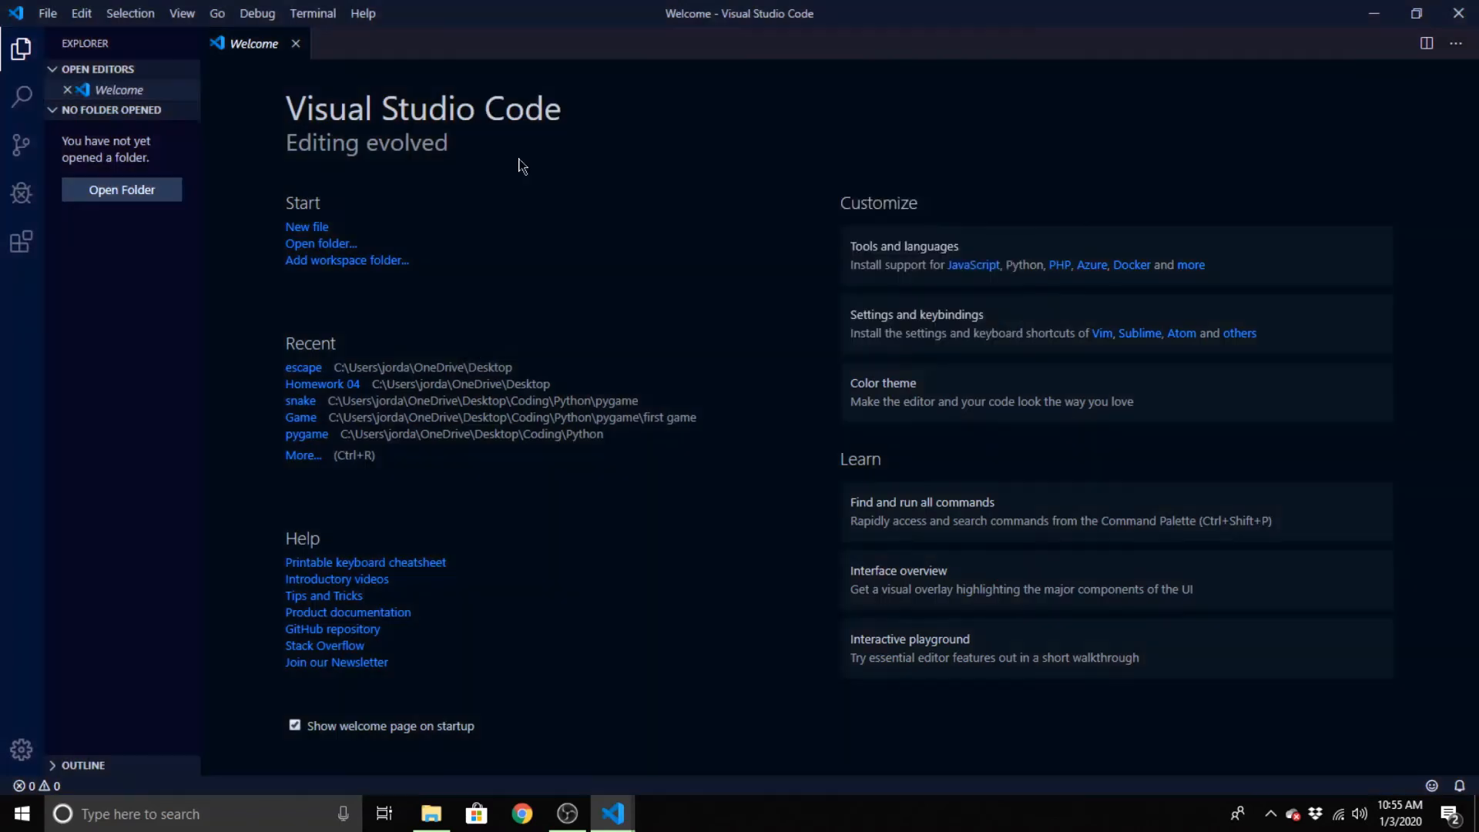
Change the editor's color theme to High Contrast
left_click(22, 749)
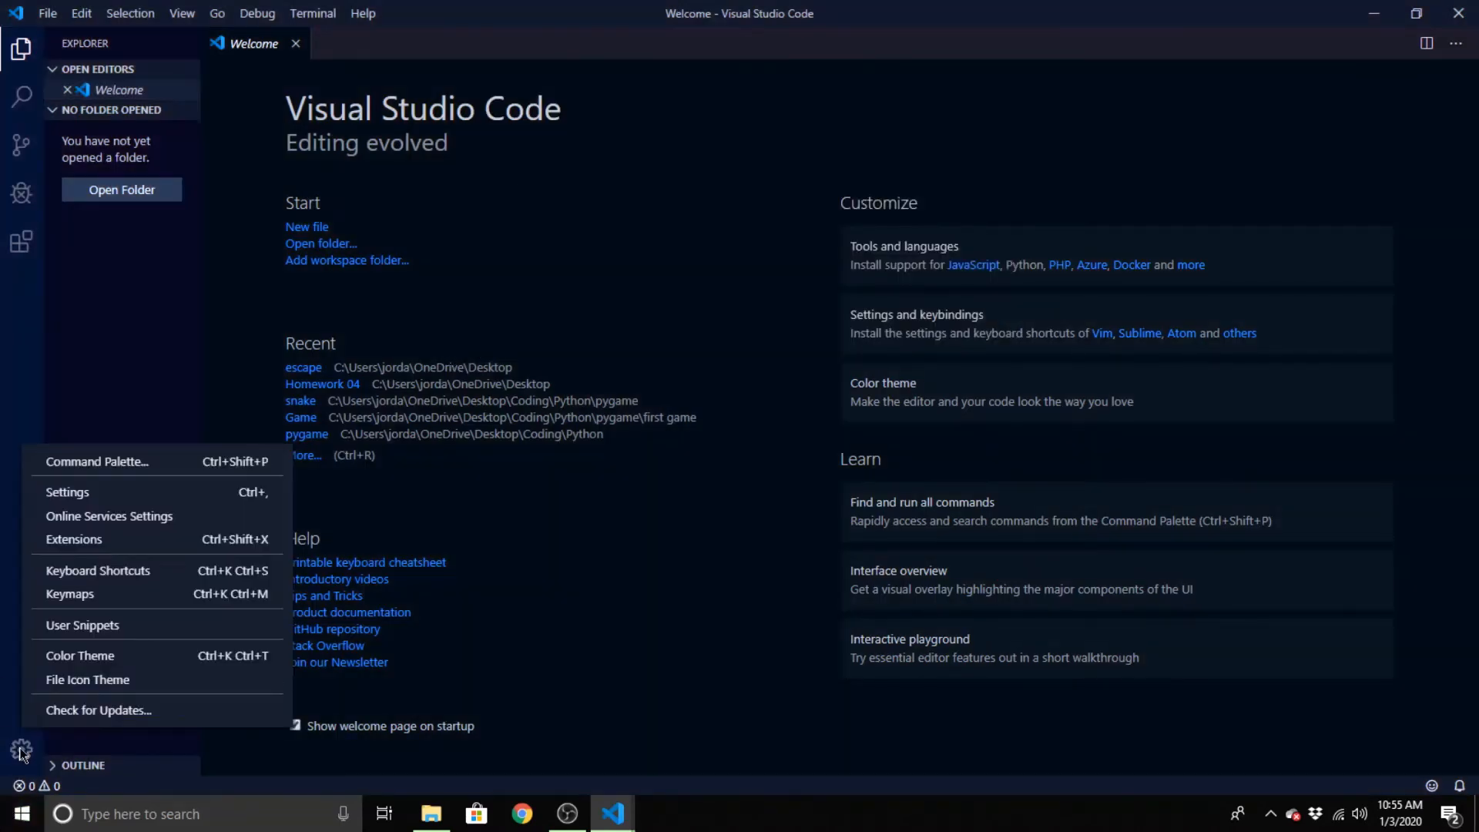
left_click(121, 667)
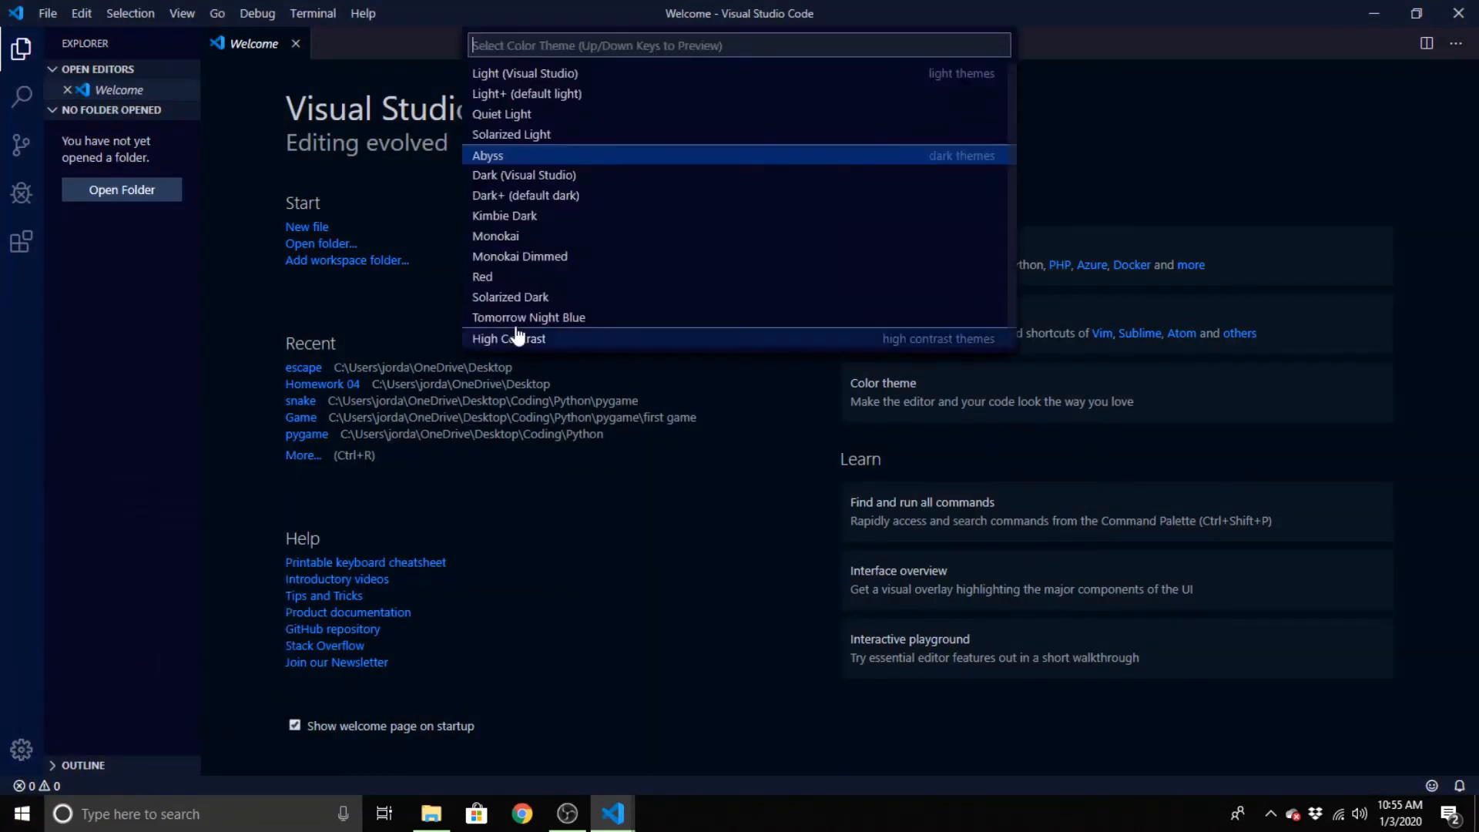
left_click(485, 336)
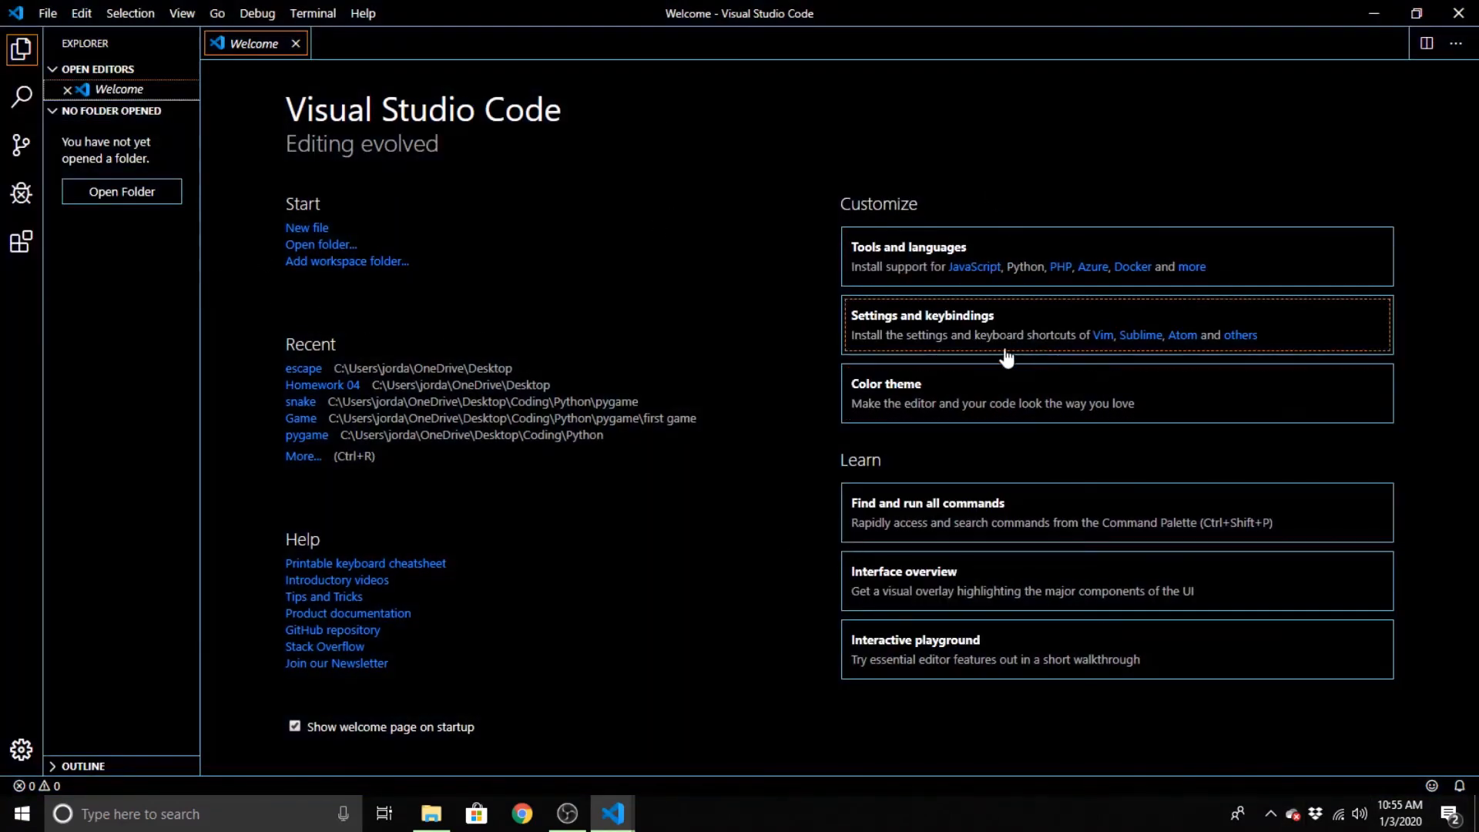
right_click(22, 91)
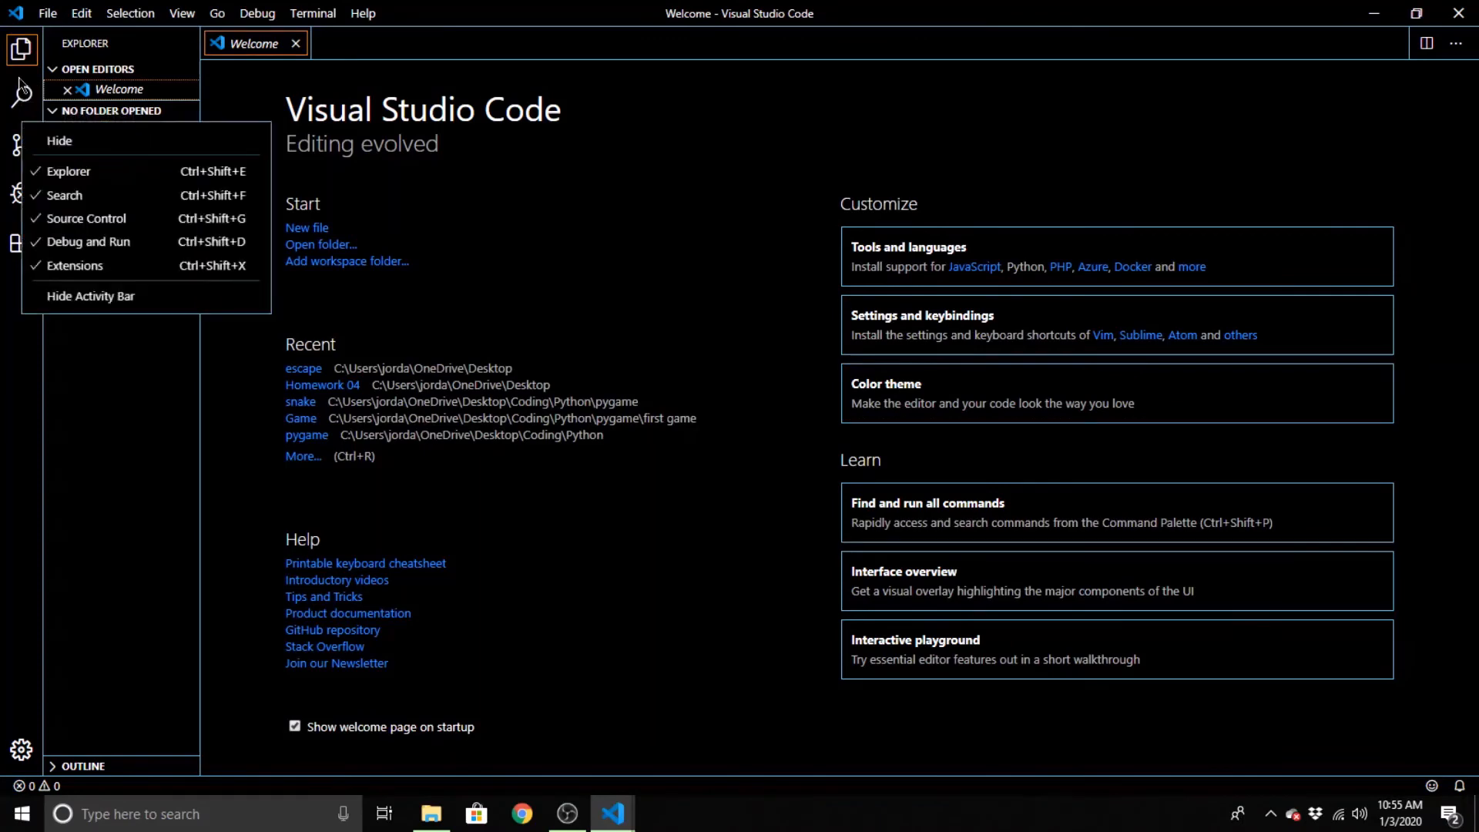
left_click(219, 90)
left_click(48, 13)
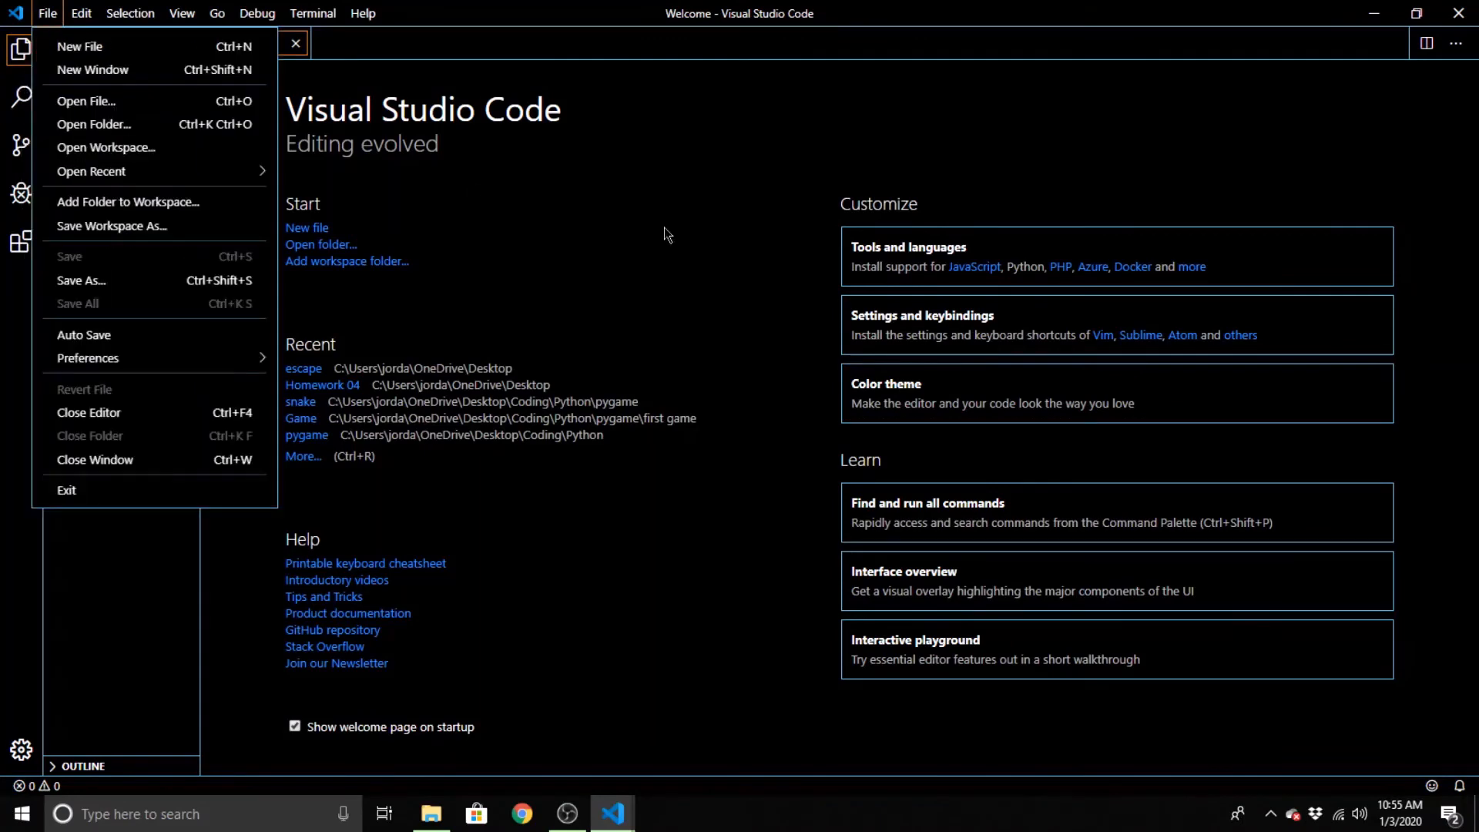
left_click(664, 228)
Open the snake folder from Desktop > Coding > Python > pygame as the working folder
left_click(117, 197)
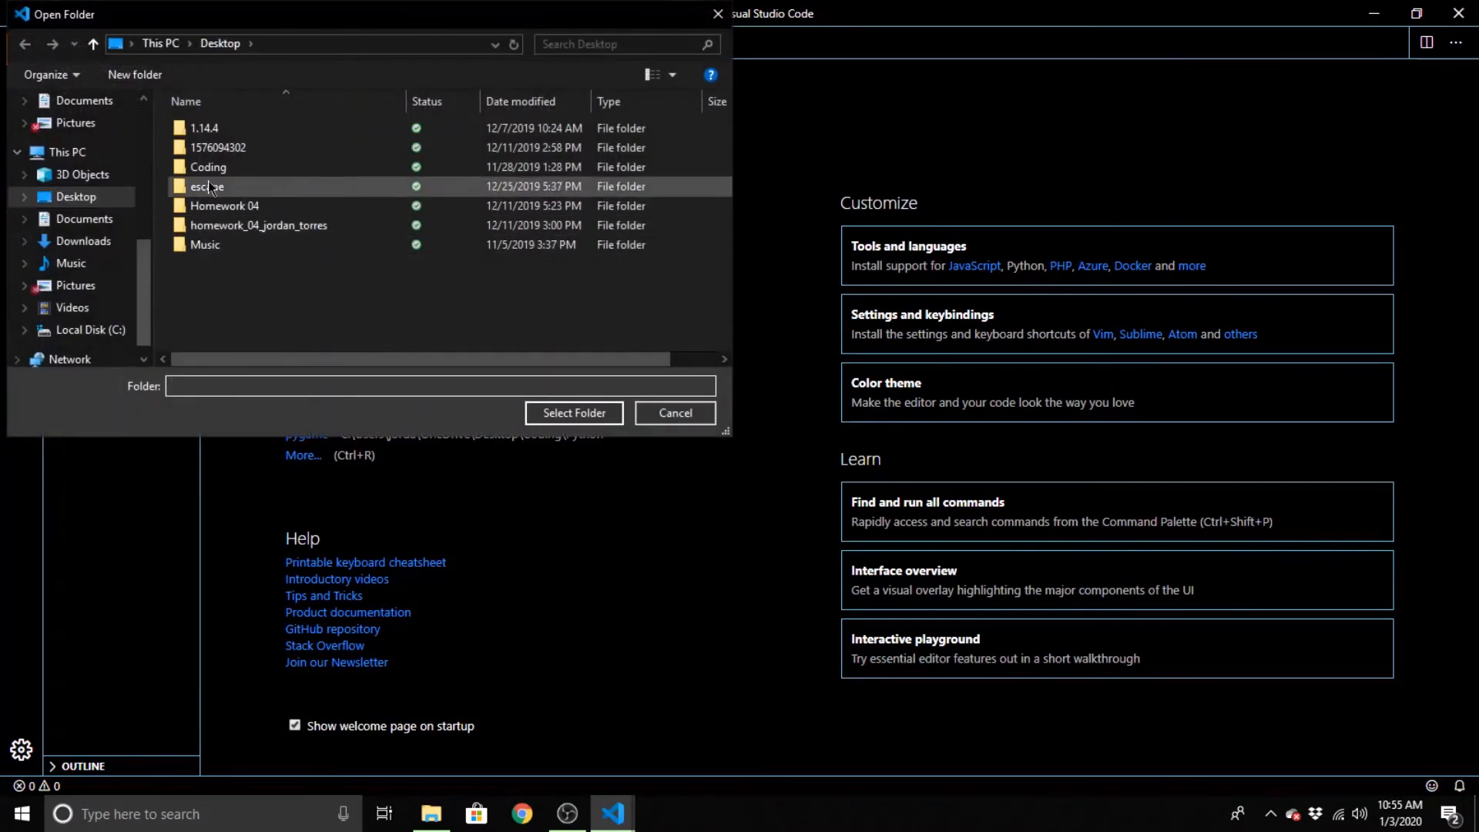
double_click(216, 168)
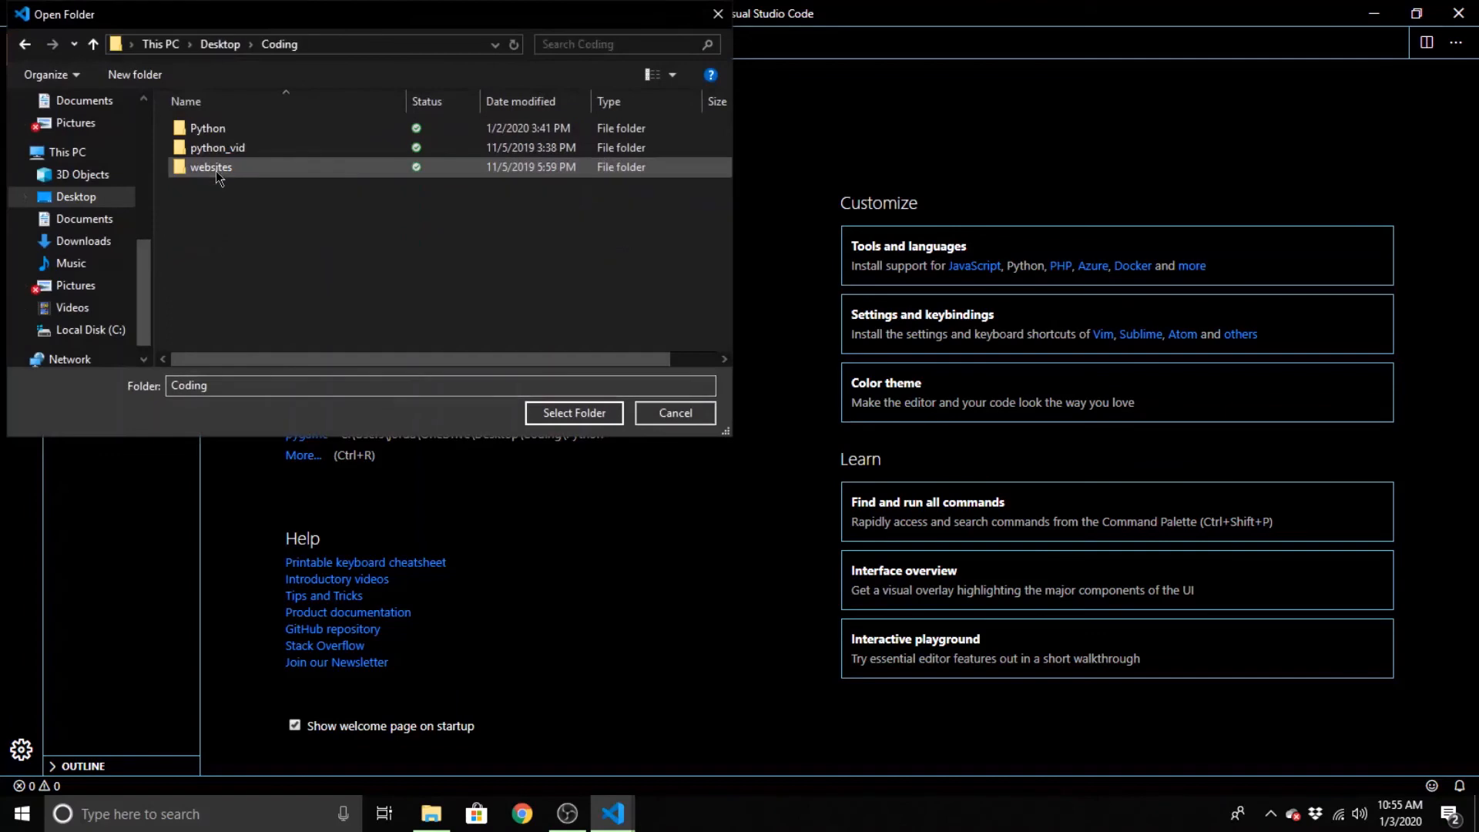
double_click(206, 128)
double_click(211, 227)
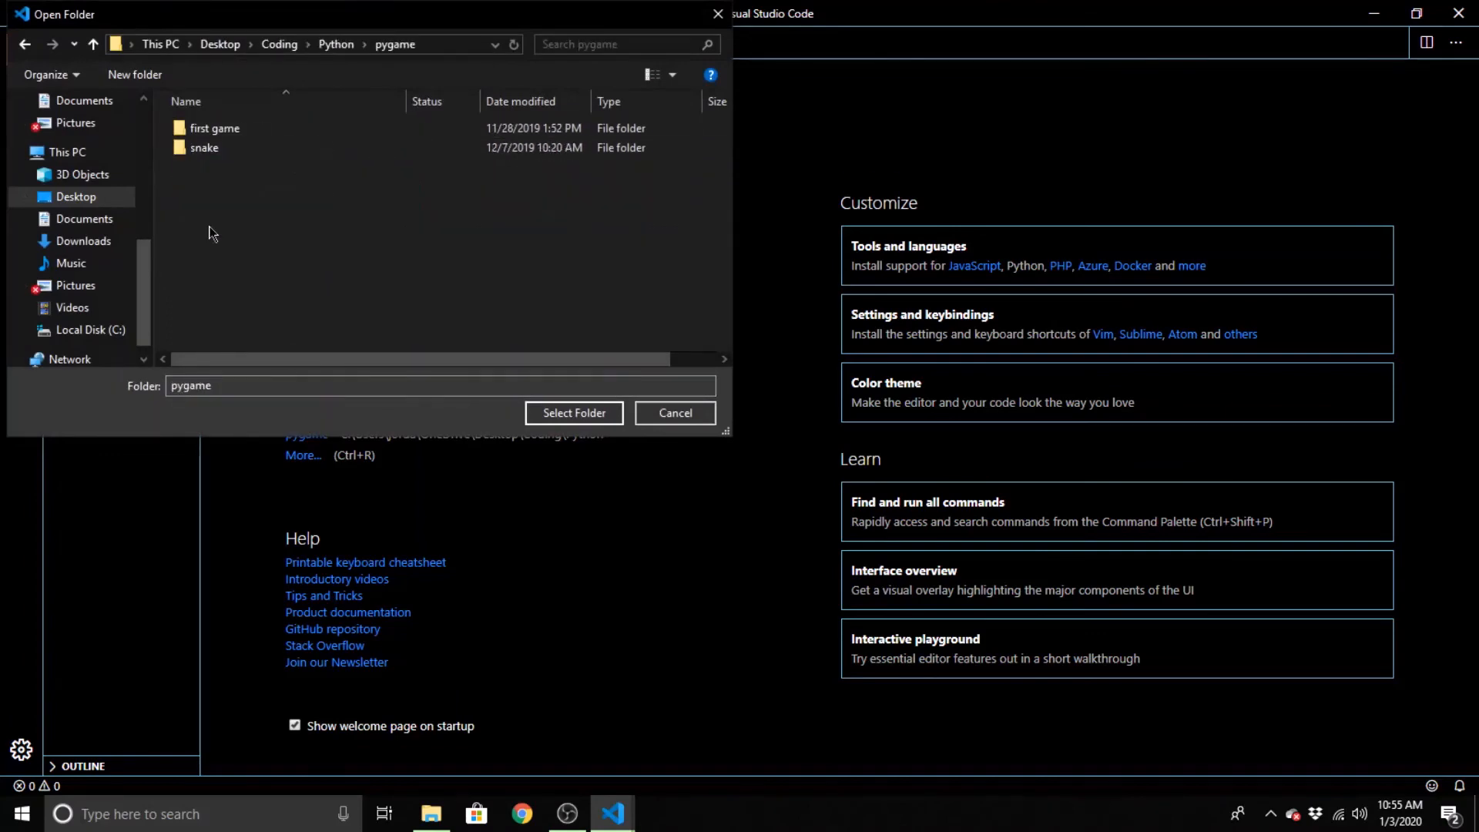
double_click(216, 151)
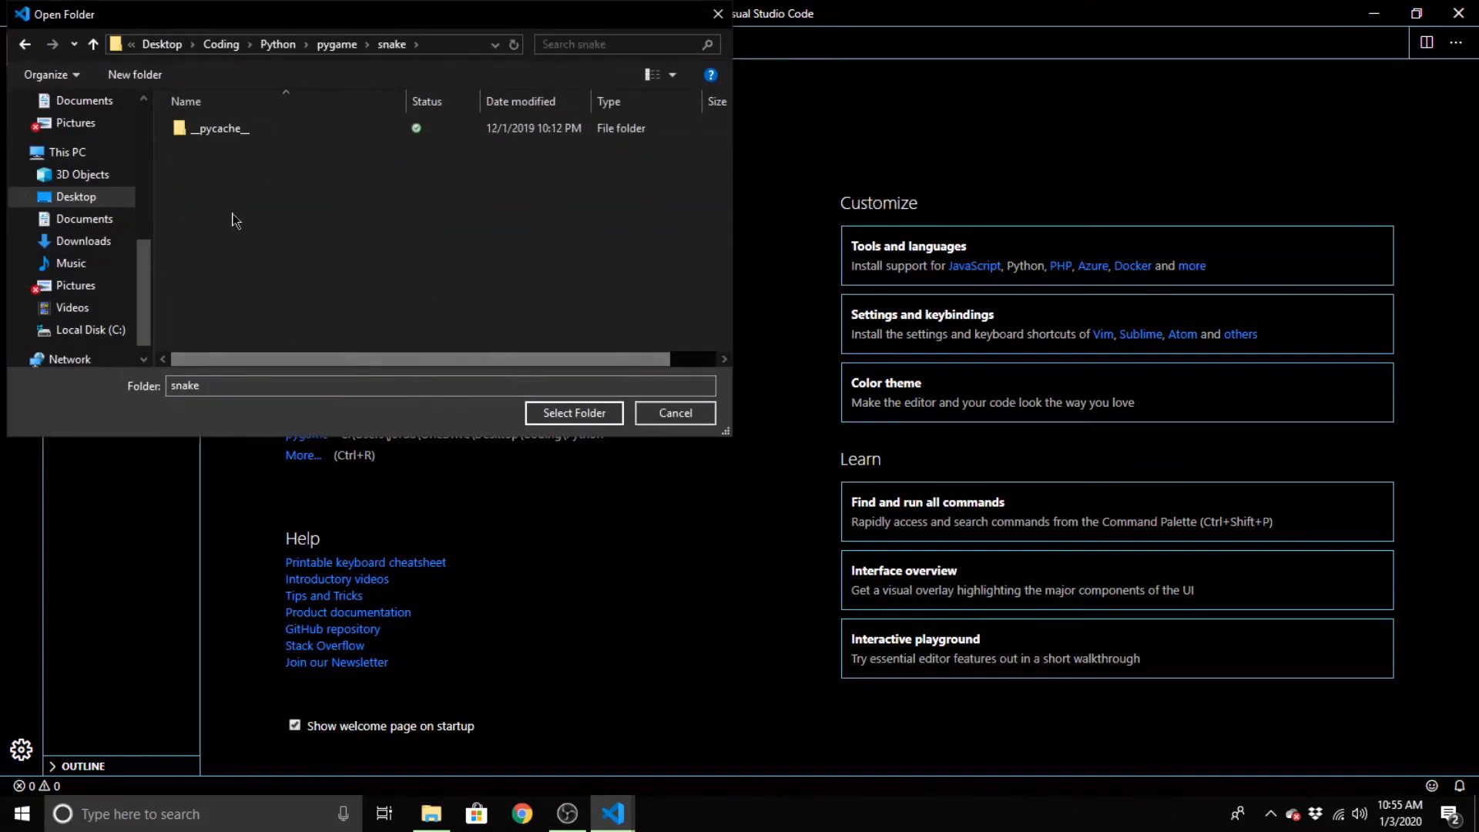
left_click(581, 415)
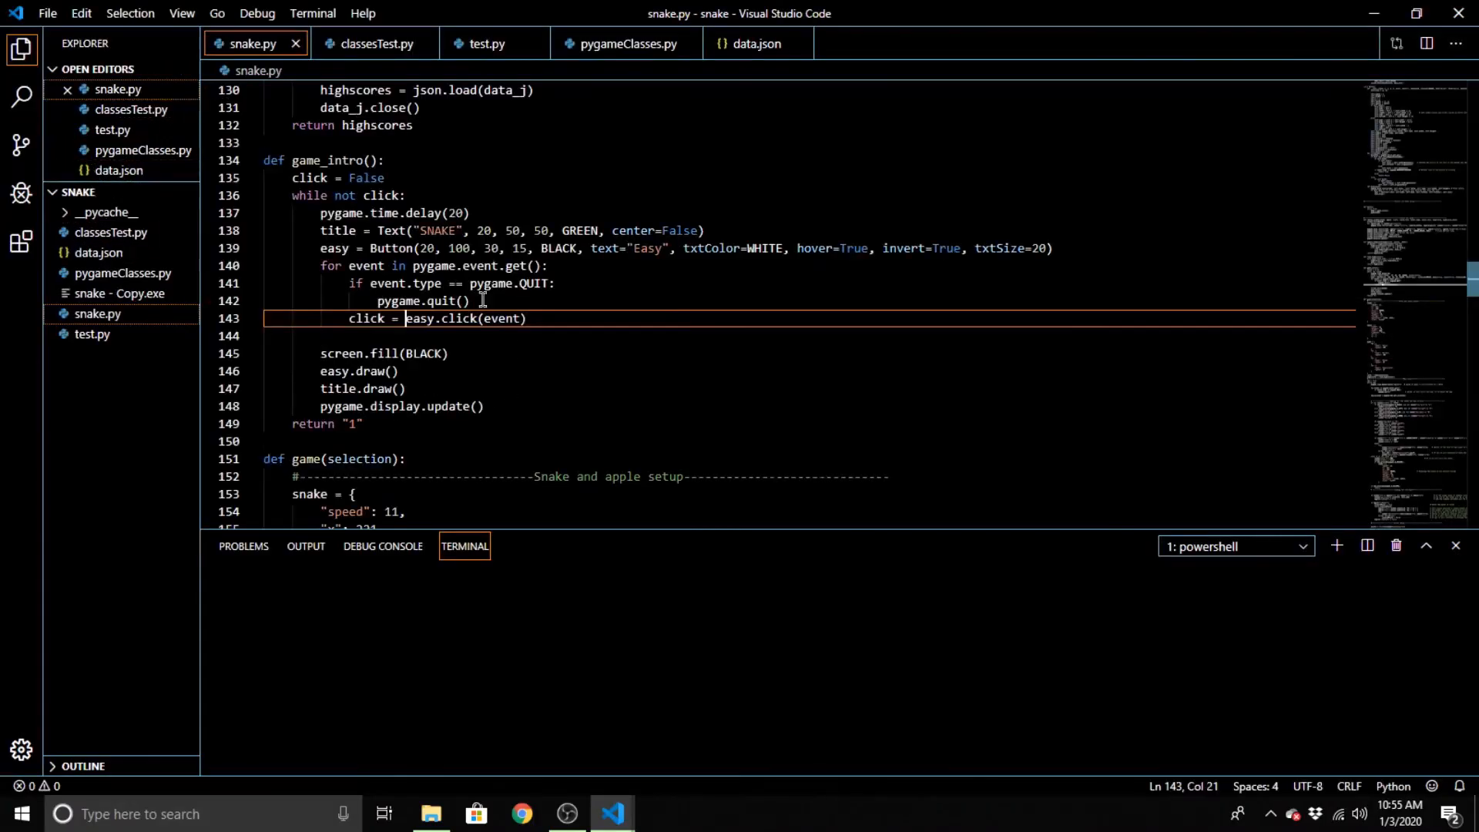
Look through the snake.py code, from the class definitions near the start to the game's main loop
scroll(471, 283, "up", 20)
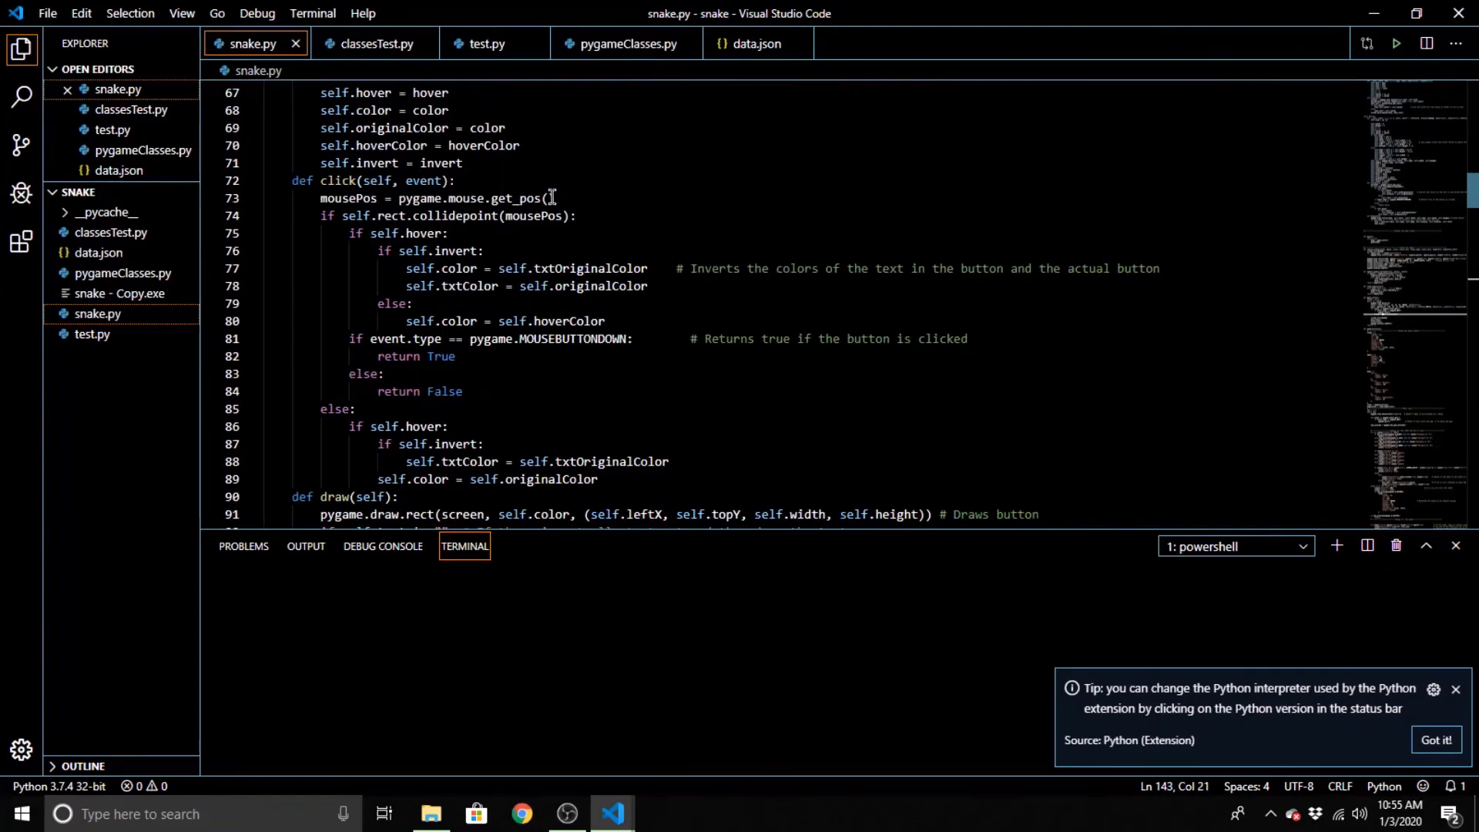
scroll(275, 370, "up", 18)
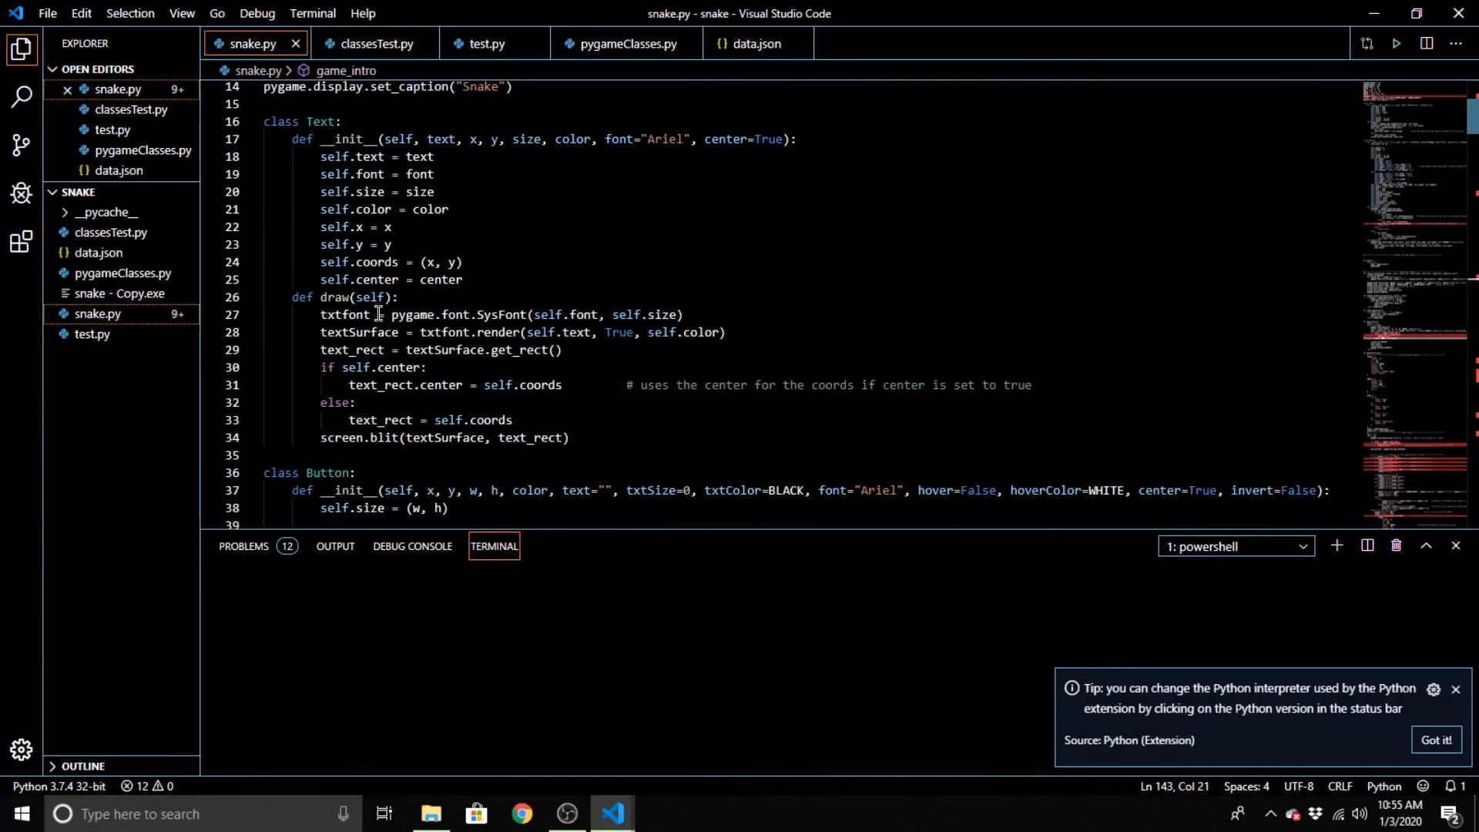
scroll(385, 308, "down", 20)
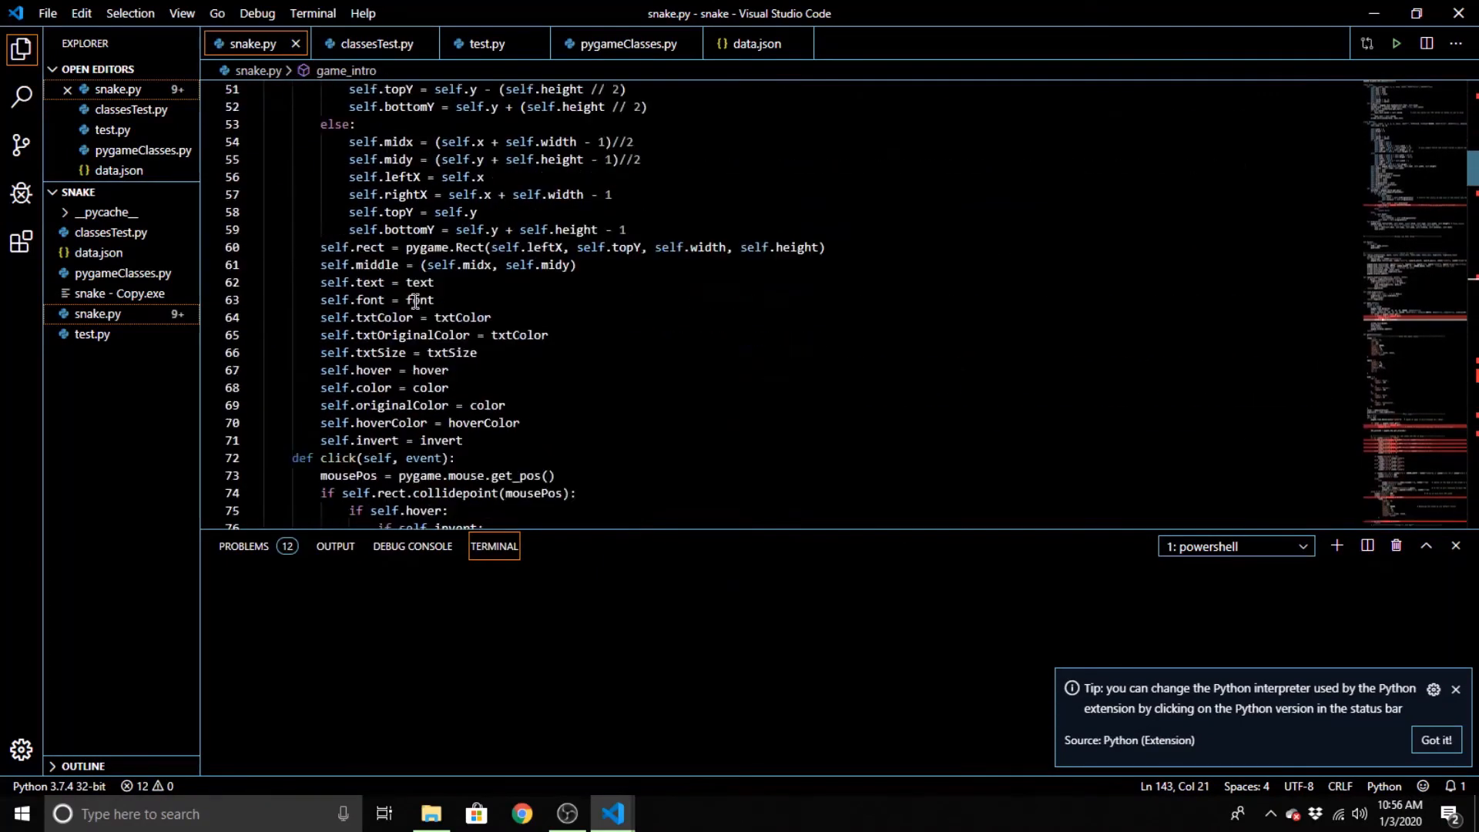
scroll(657, 268, "down", 16)
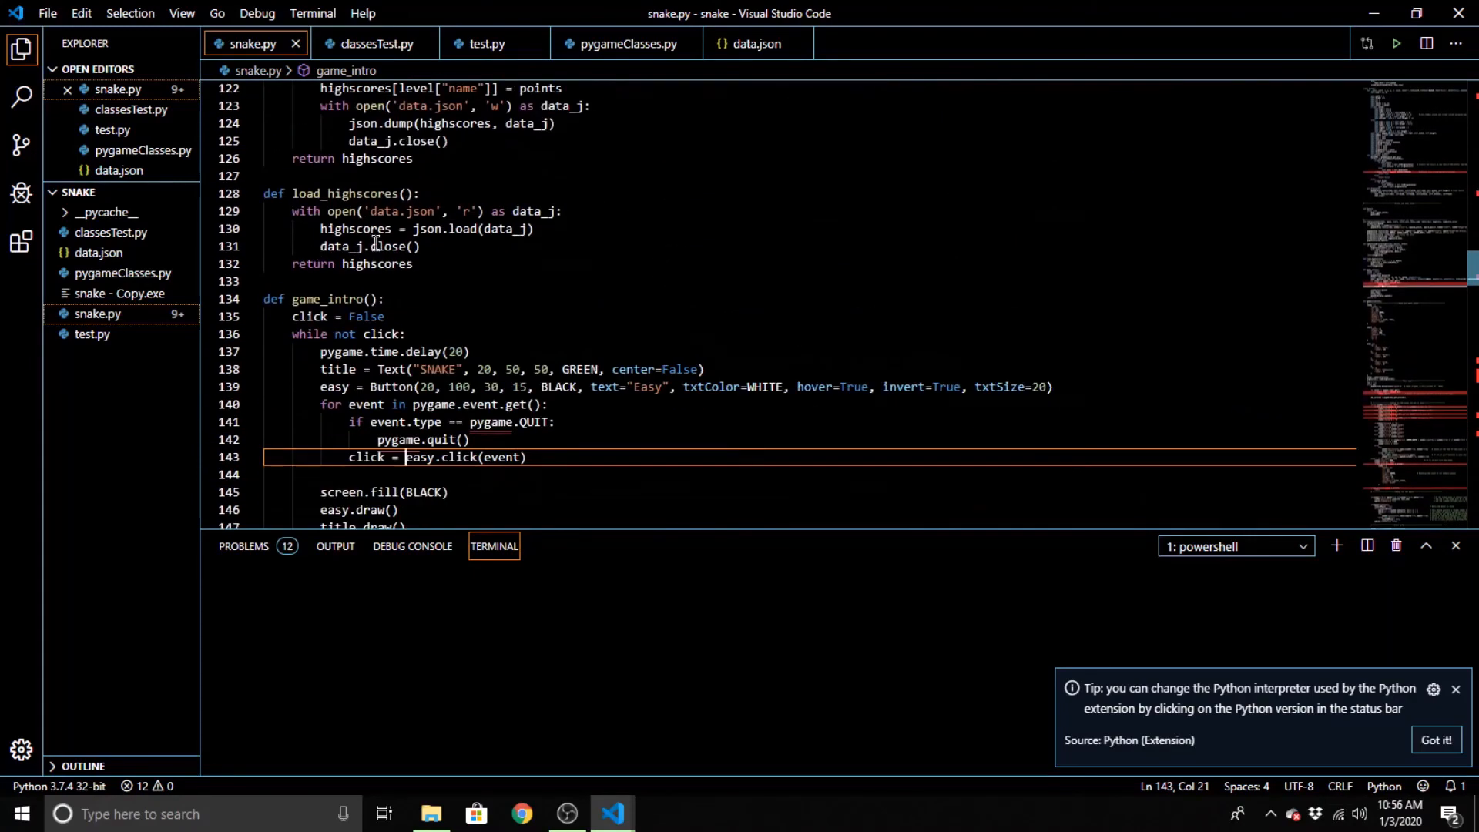
scroll(444, 327, "down", 18)
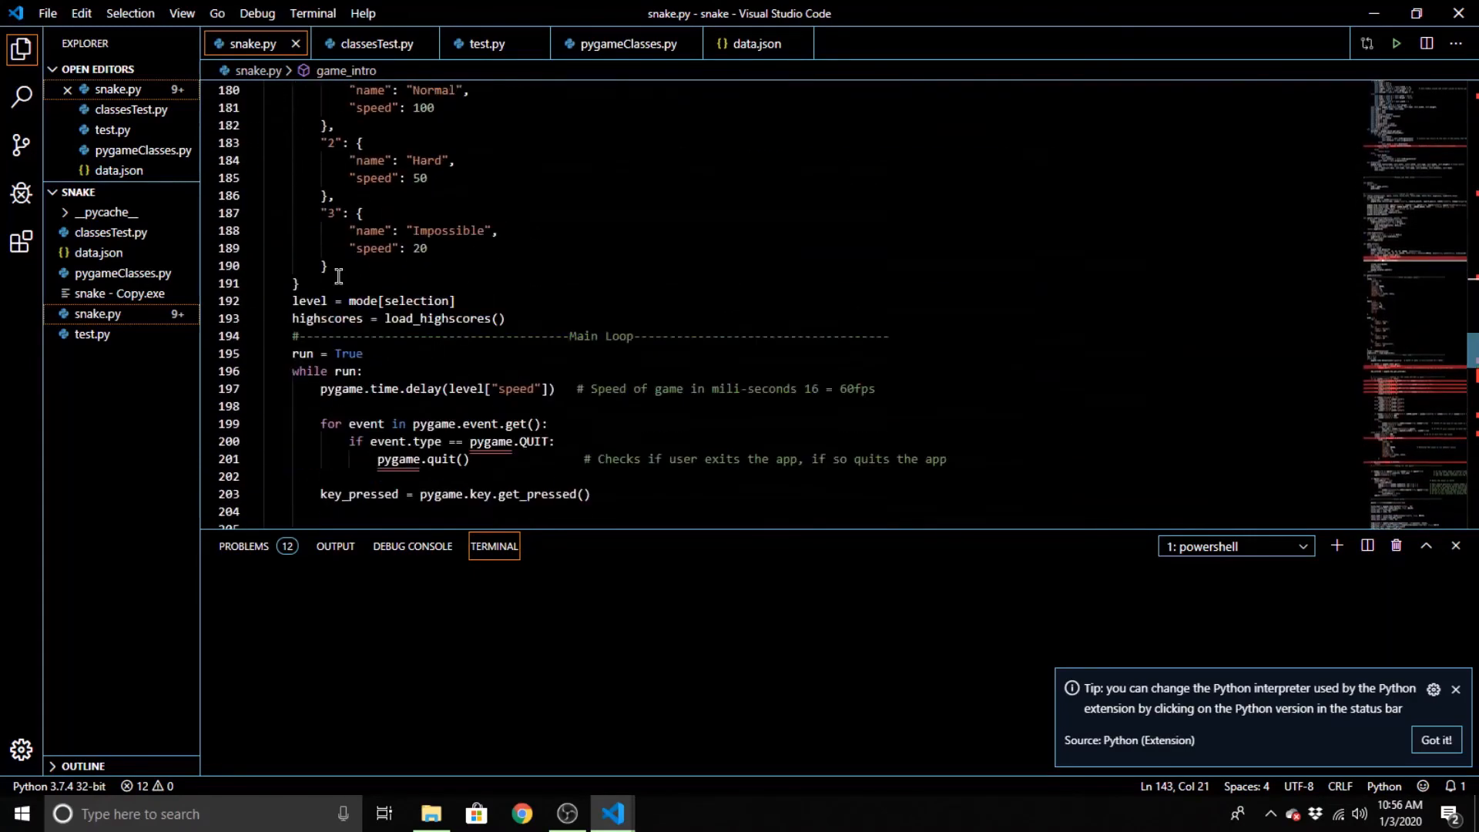
Apply the Abyss color theme while snake.py is open and return to the code
left_click(21, 751)
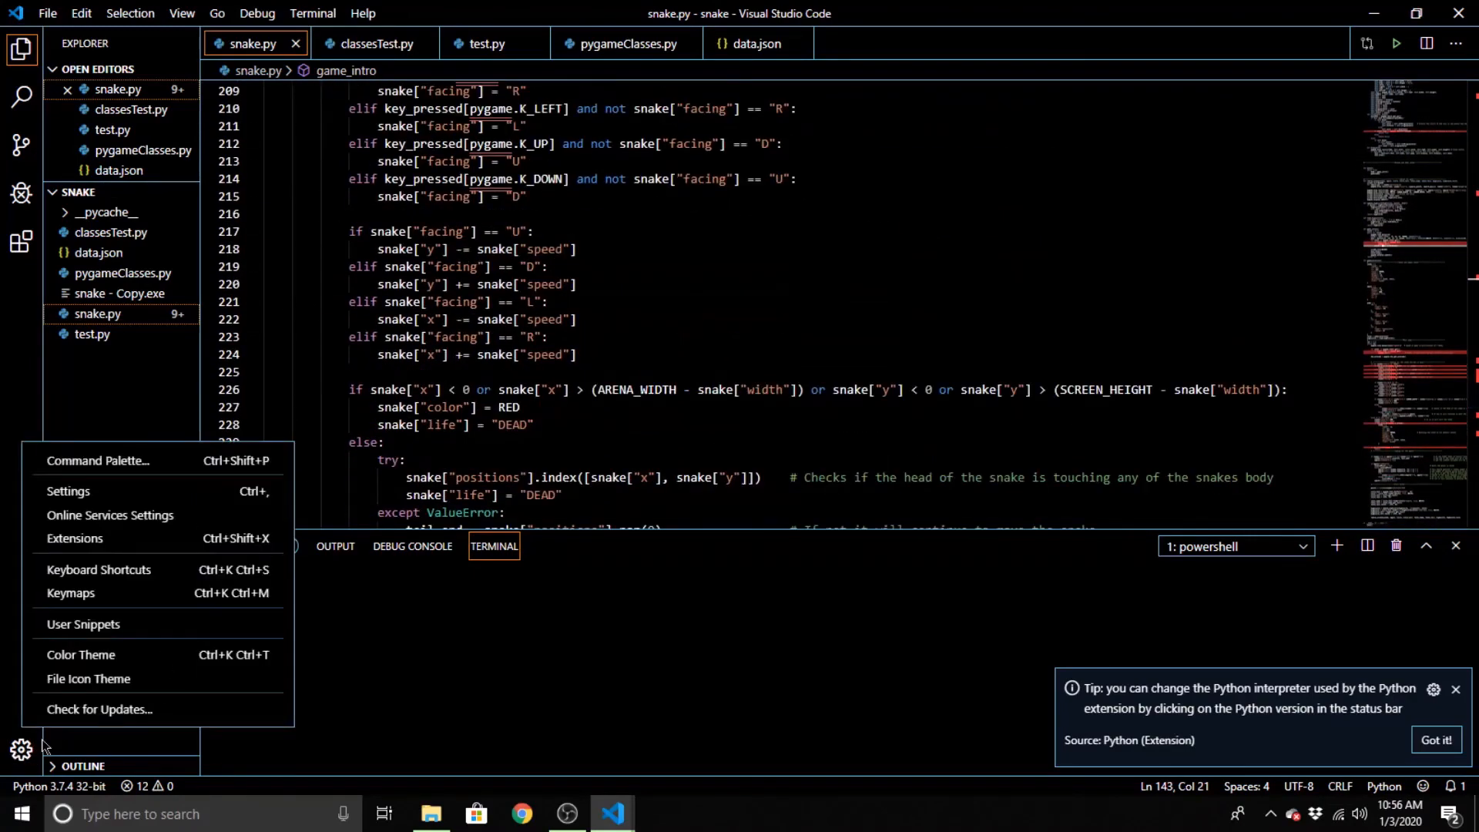
left_click(89, 658)
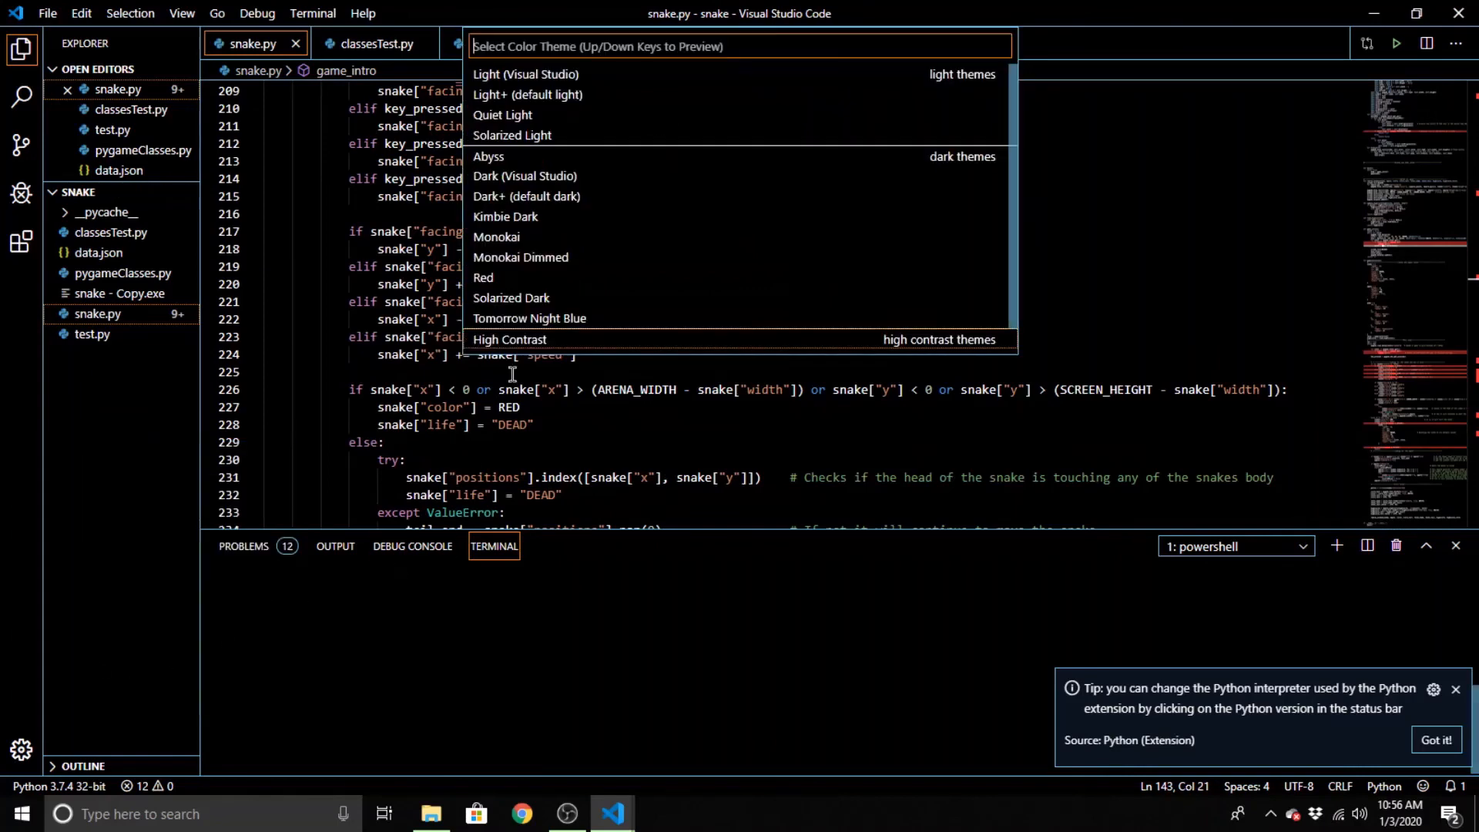
left_click(505, 148)
left_click(636, 257)
Review the snake.py code back up to the imports and place the cursor on blank line 4
scroll(586, 347, "up", 20)
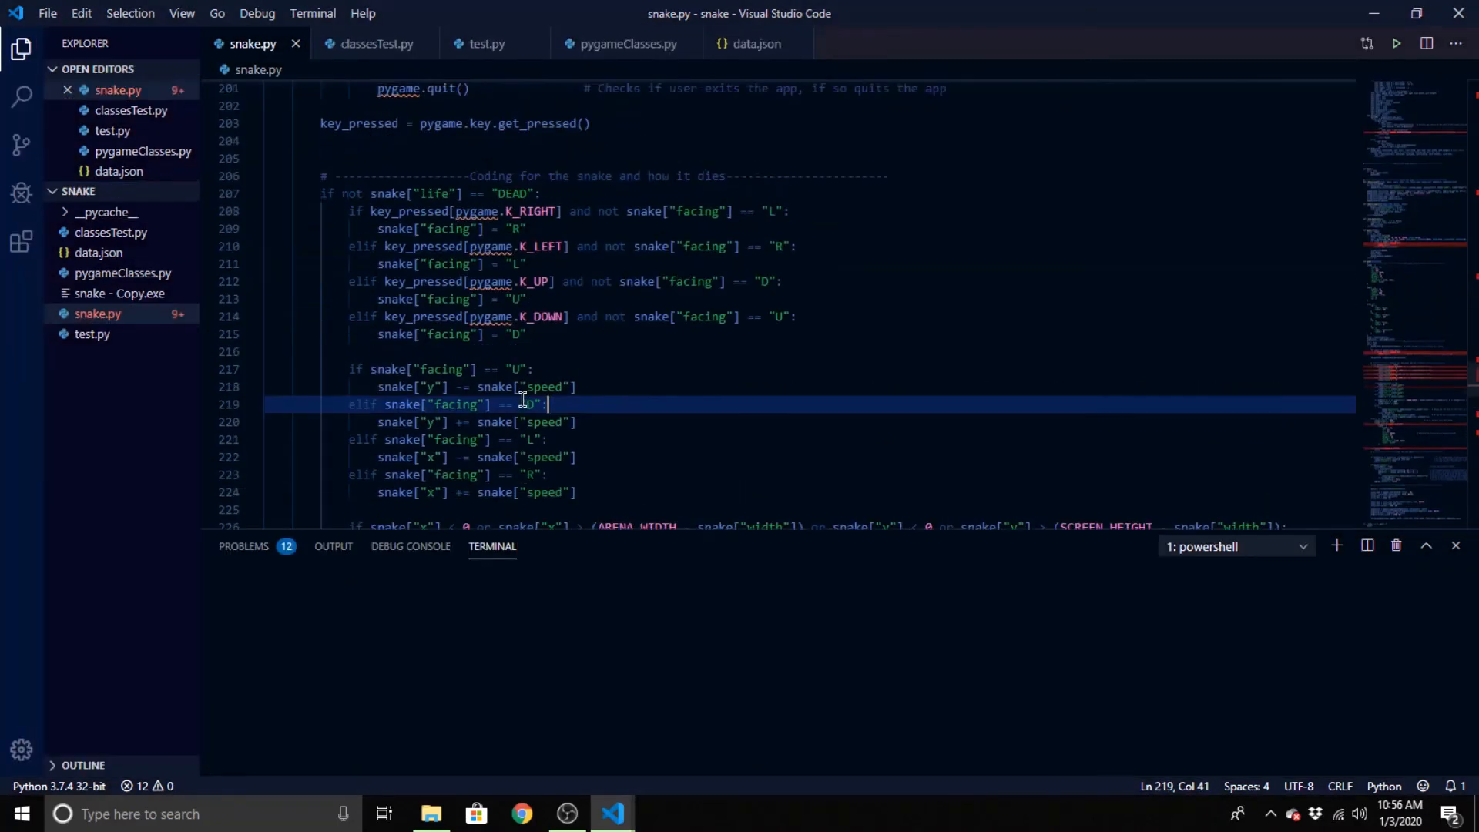
scroll(532, 375, "up", 18)
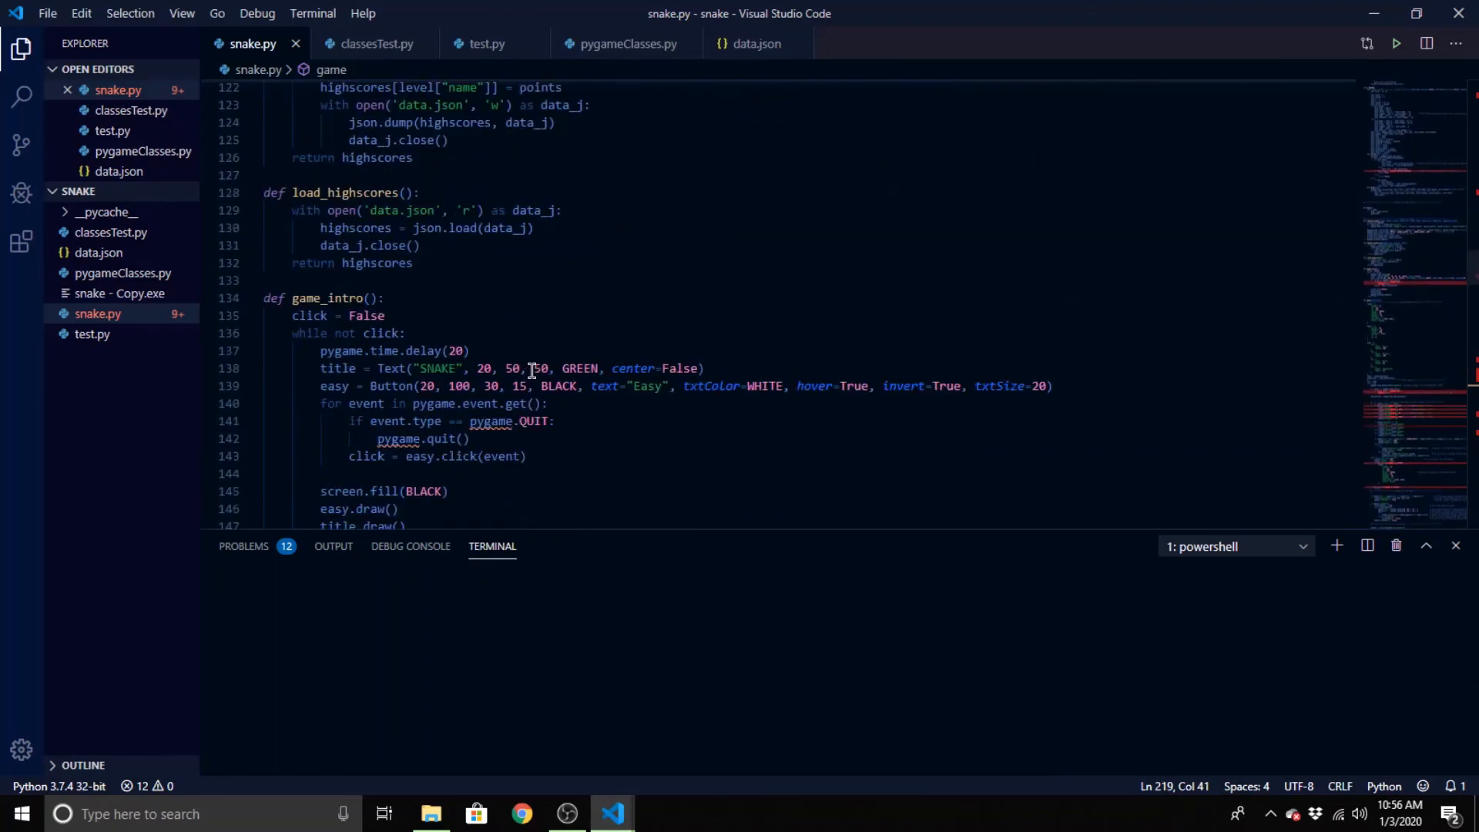
left_click(571, 305)
scroll(585, 305, "up", 19)
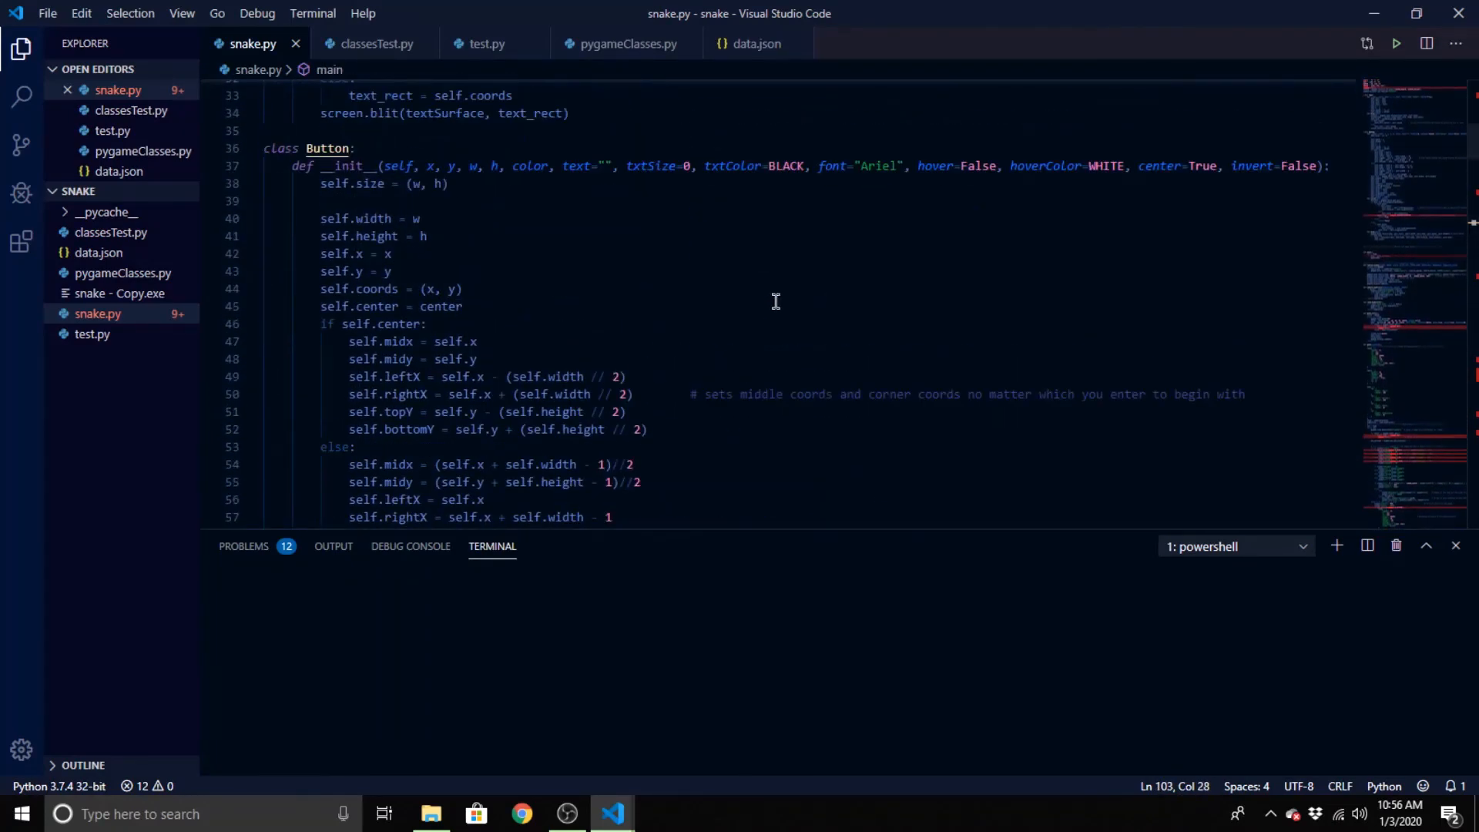
scroll(409, 293, "up", 11)
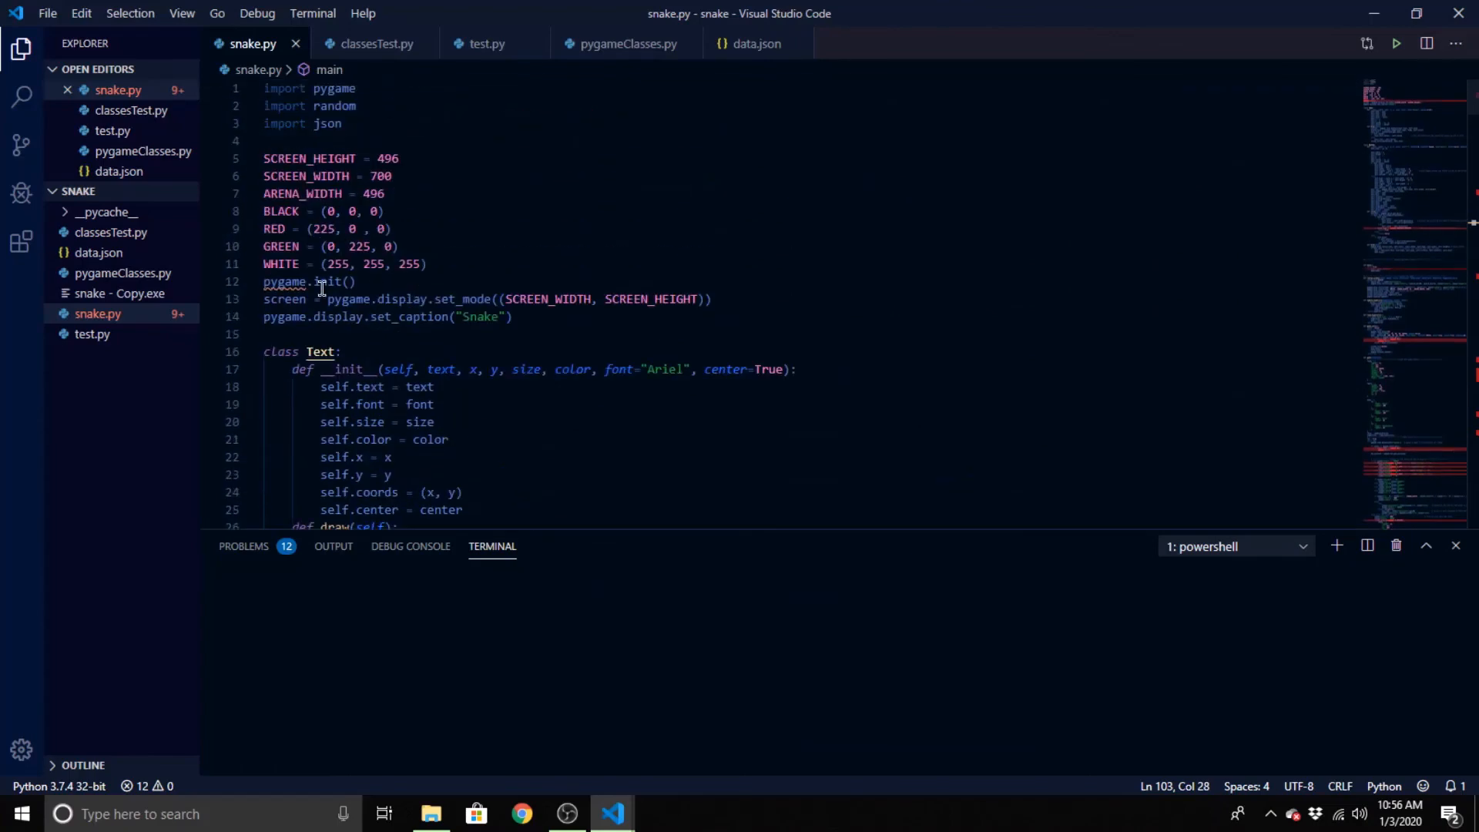
left_click(362, 142)
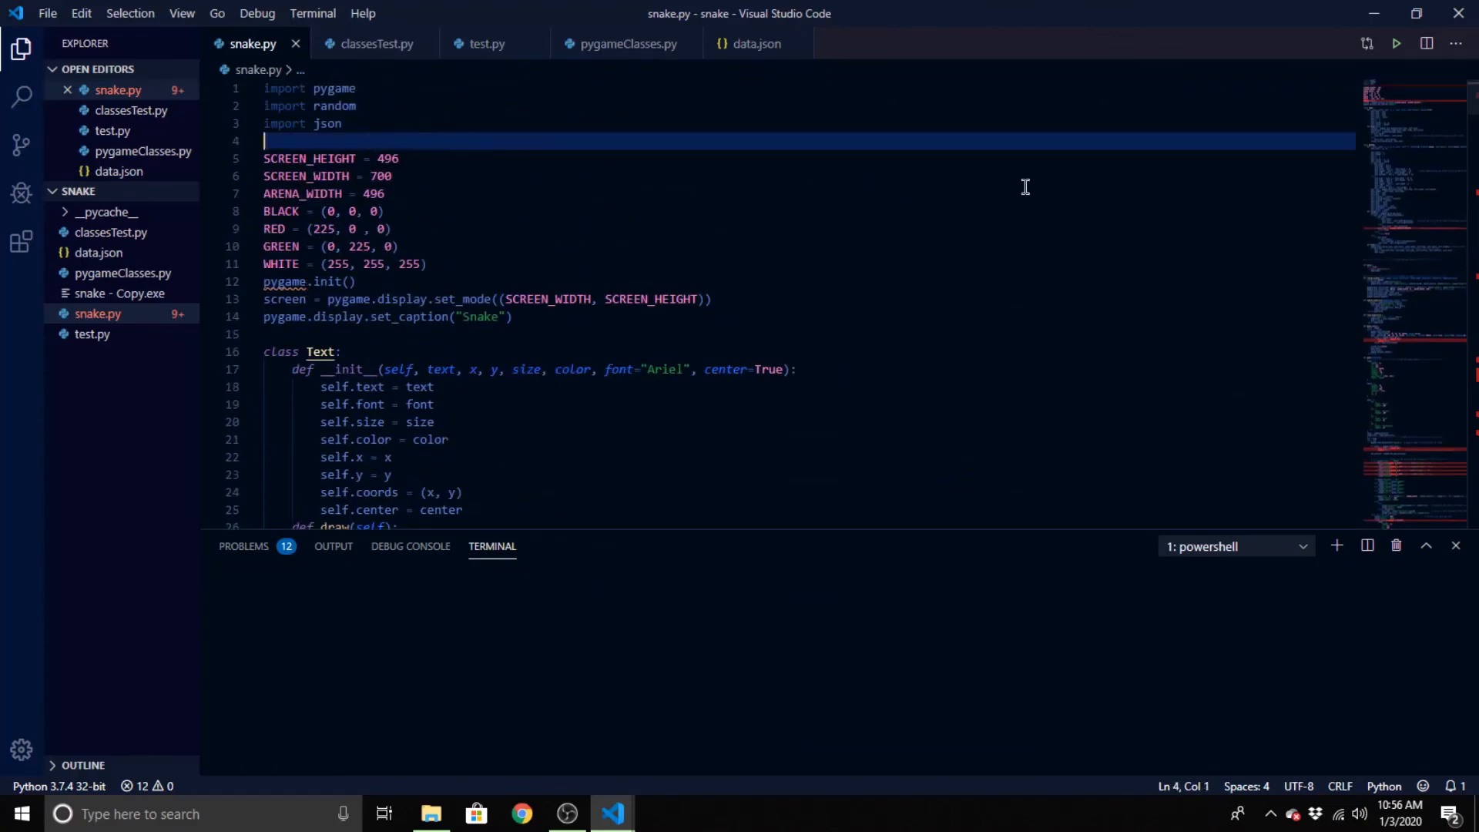